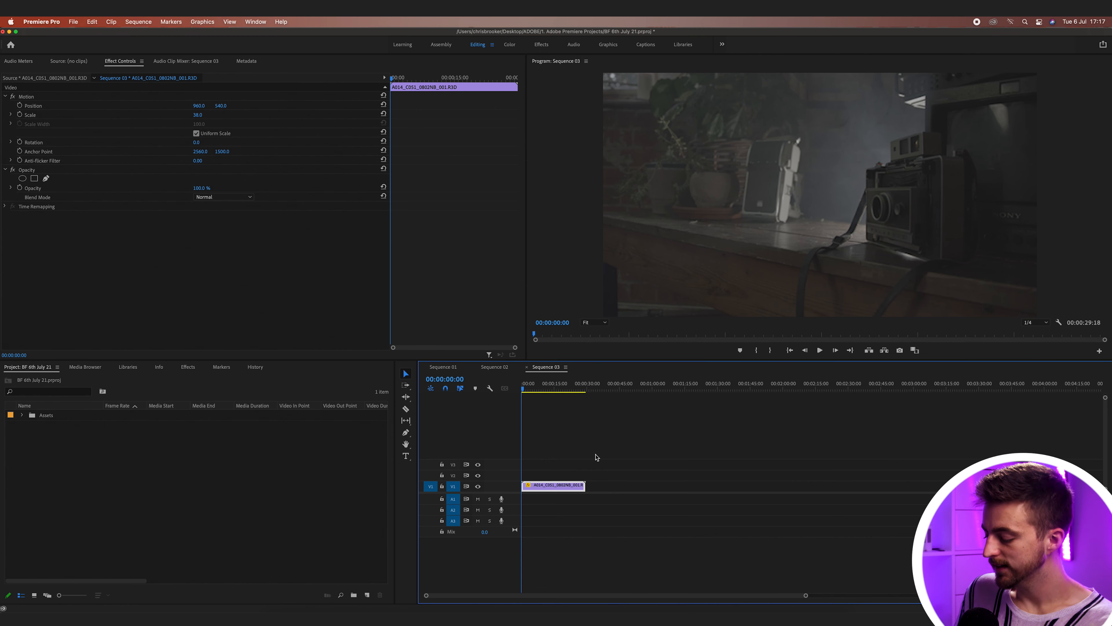
- Zoom the timeline in on the footage and play it back to preview
key(equal)
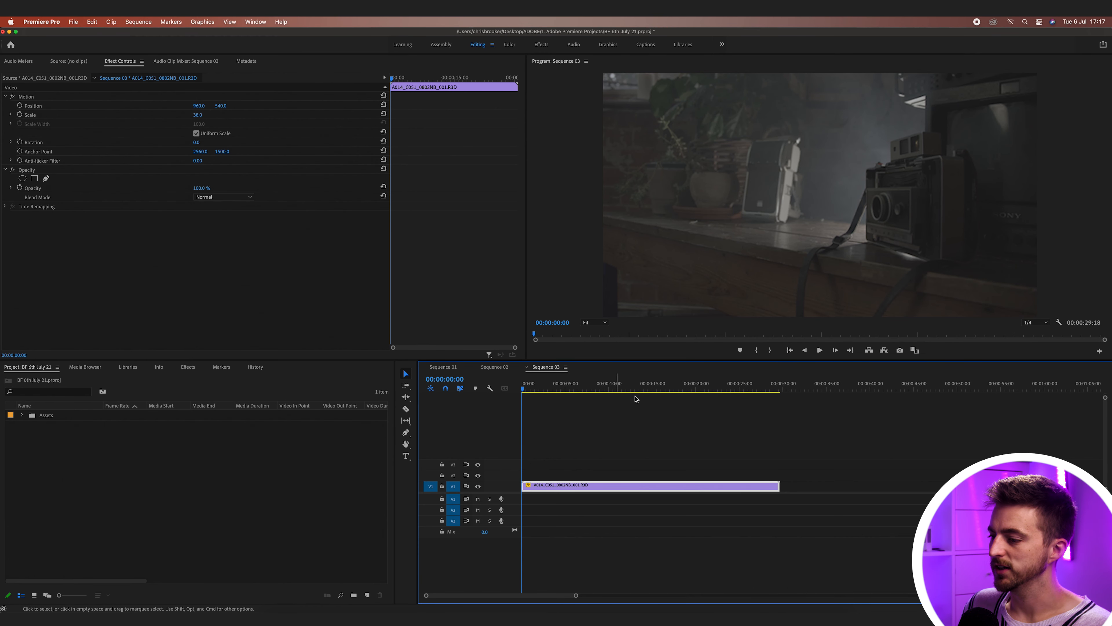
key(space)
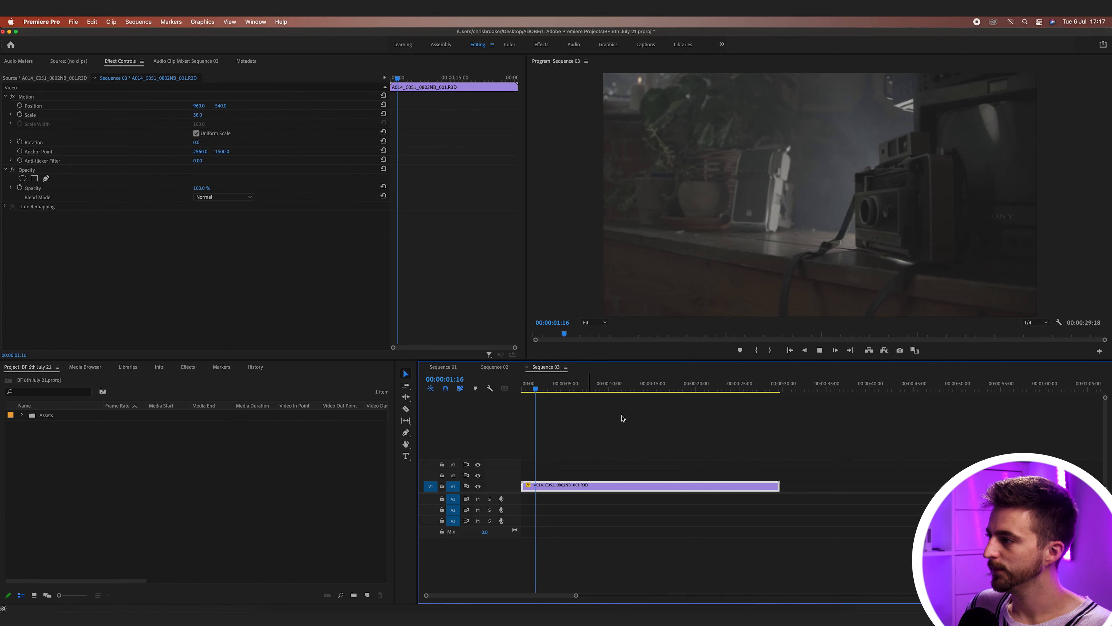
key(space)
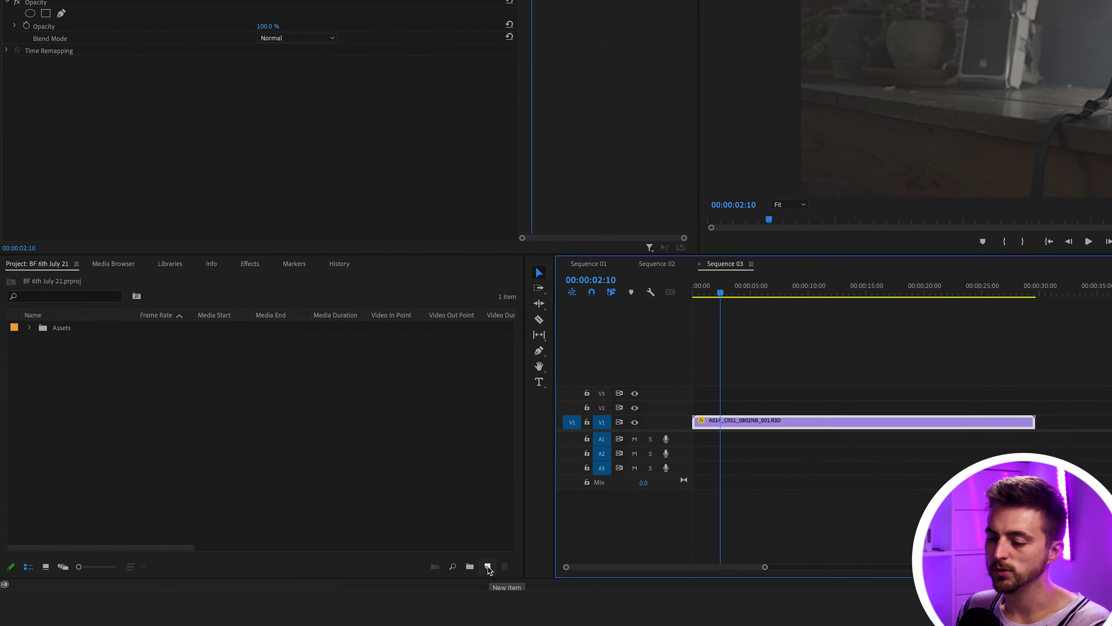
- Create a Black Video item and place it on V2 over the footage's first five seconds
click(489, 567)
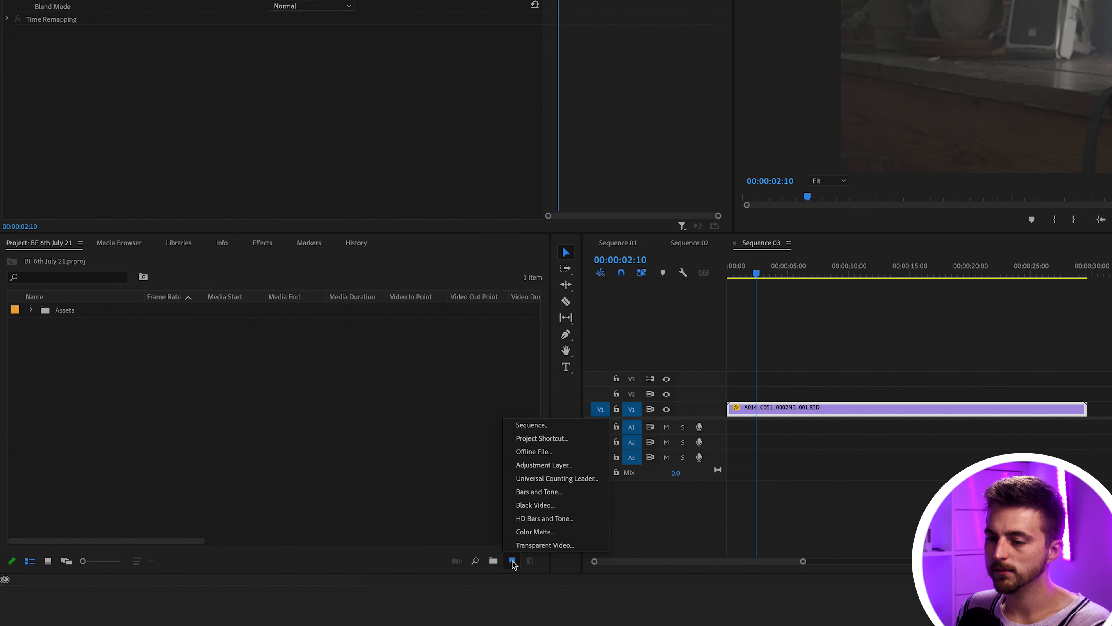
click(361, 418)
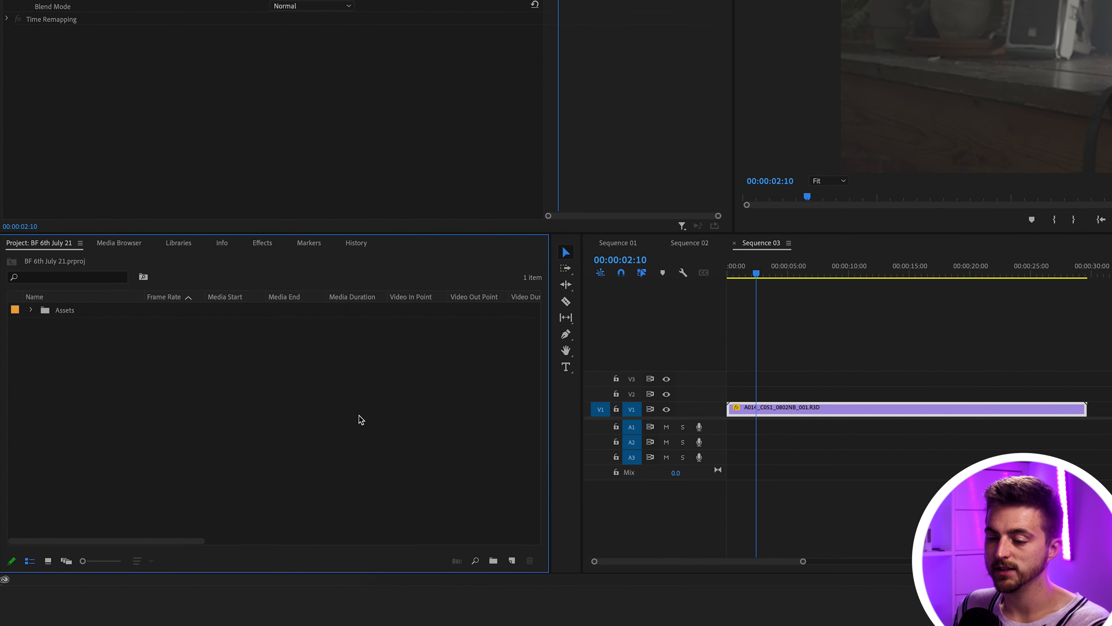
right_click(273, 363)
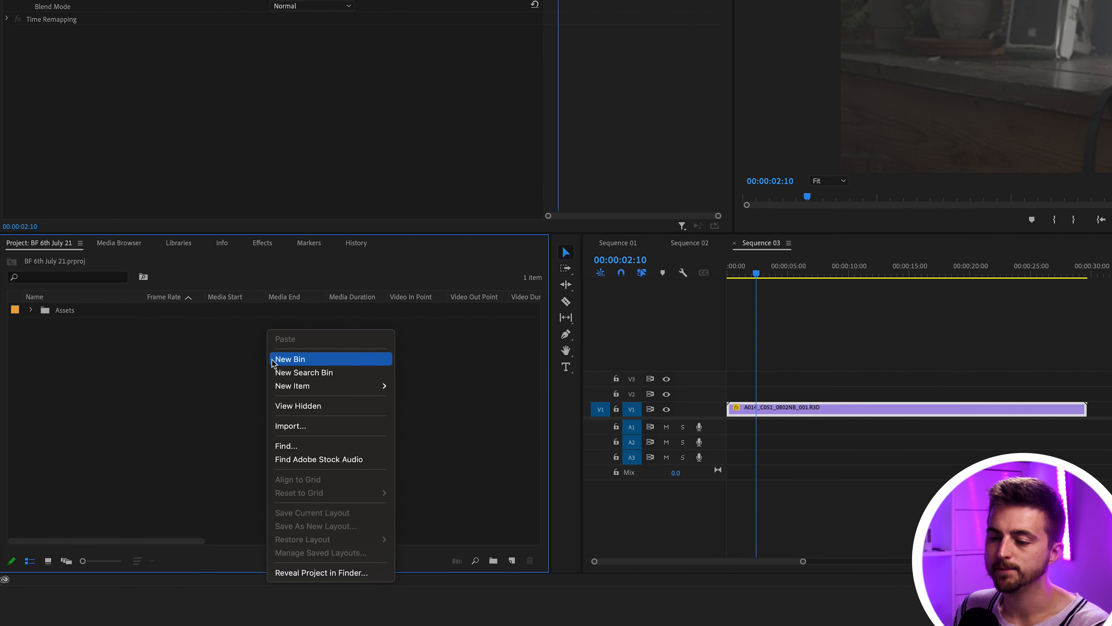
mouse_move(344, 388)
click(429, 465)
key(Return)
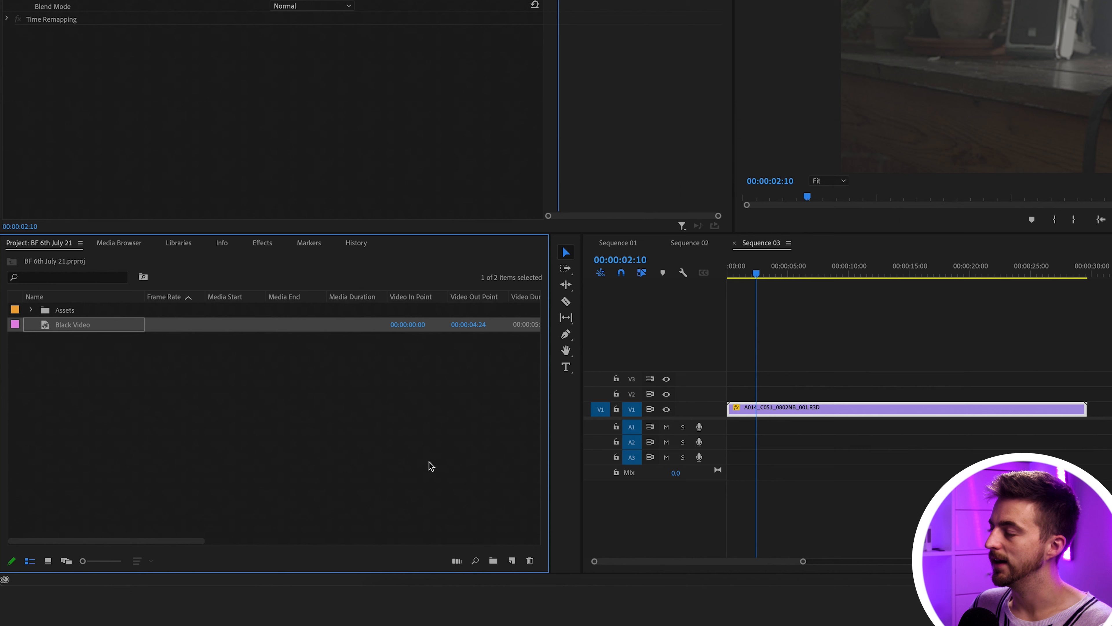
drag(69, 326, 754, 394)
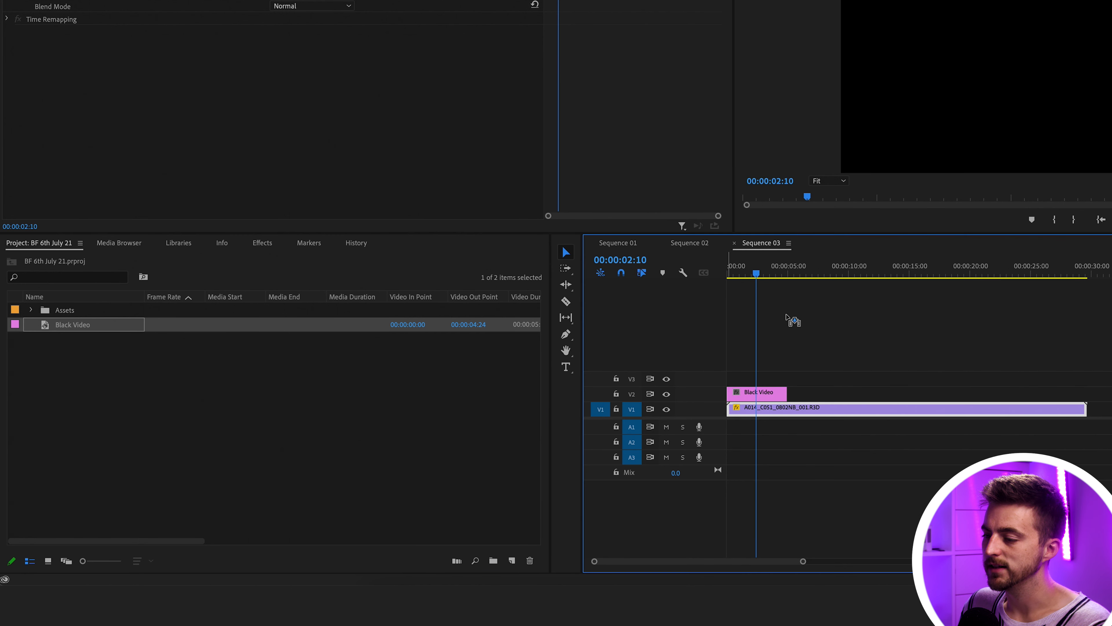
mouse_move(772, 274)
mouse_down()
mouse_move(729, 278)
mouse_move(789, 281)
mouse_up()
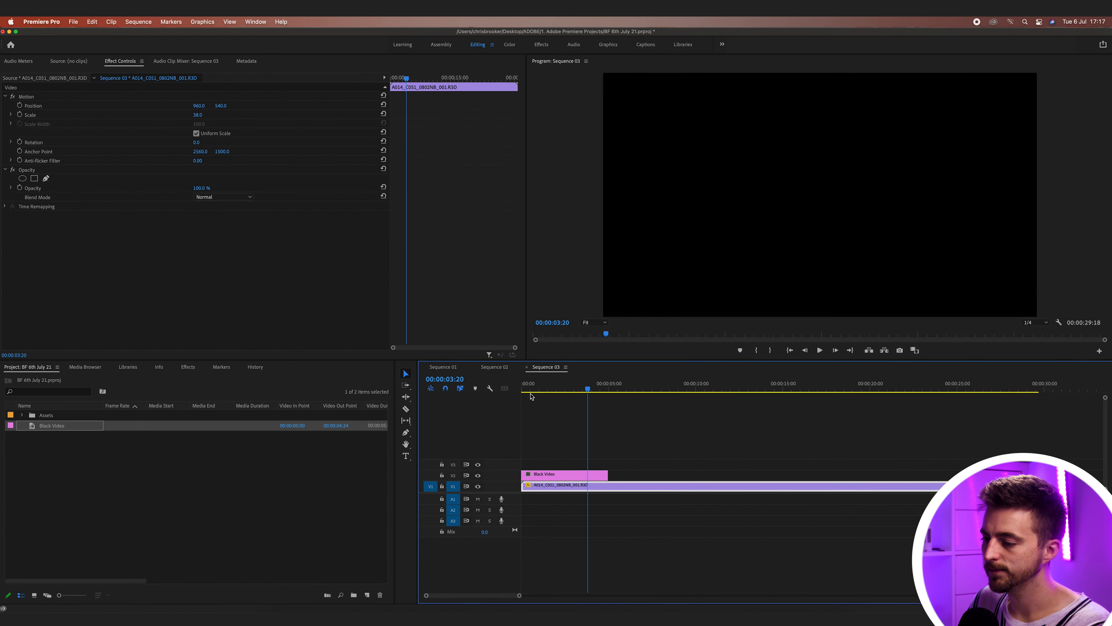
- Set the Black Video clip's Opacity to 90% in Effect Controls
key(Home)
key(equal)
key(equal)
key(equal)
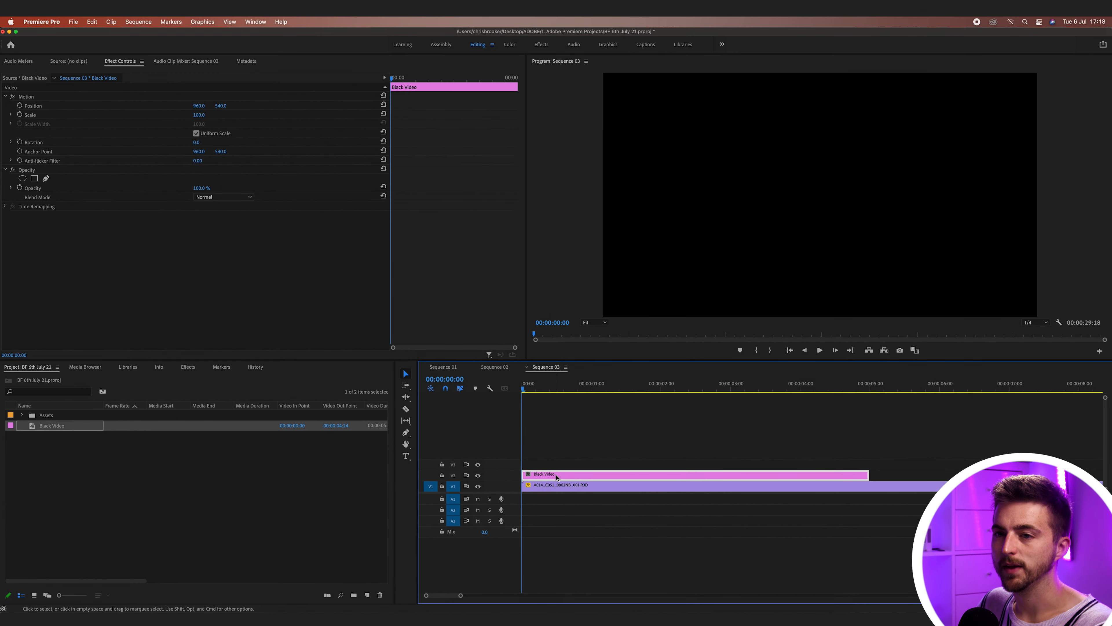
click(122, 65)
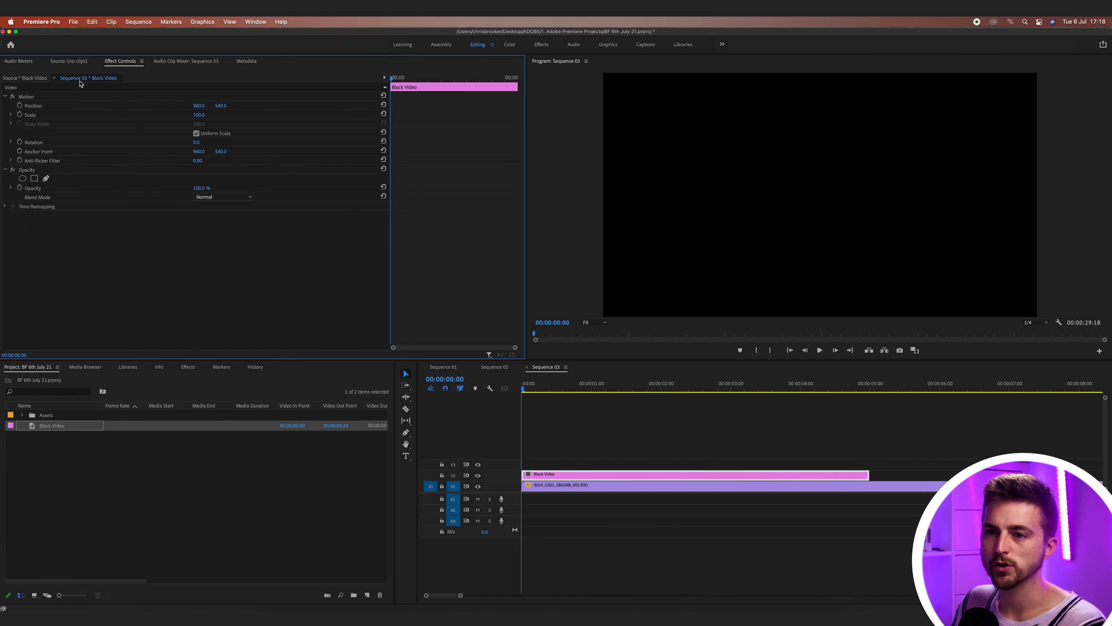
click(27, 171)
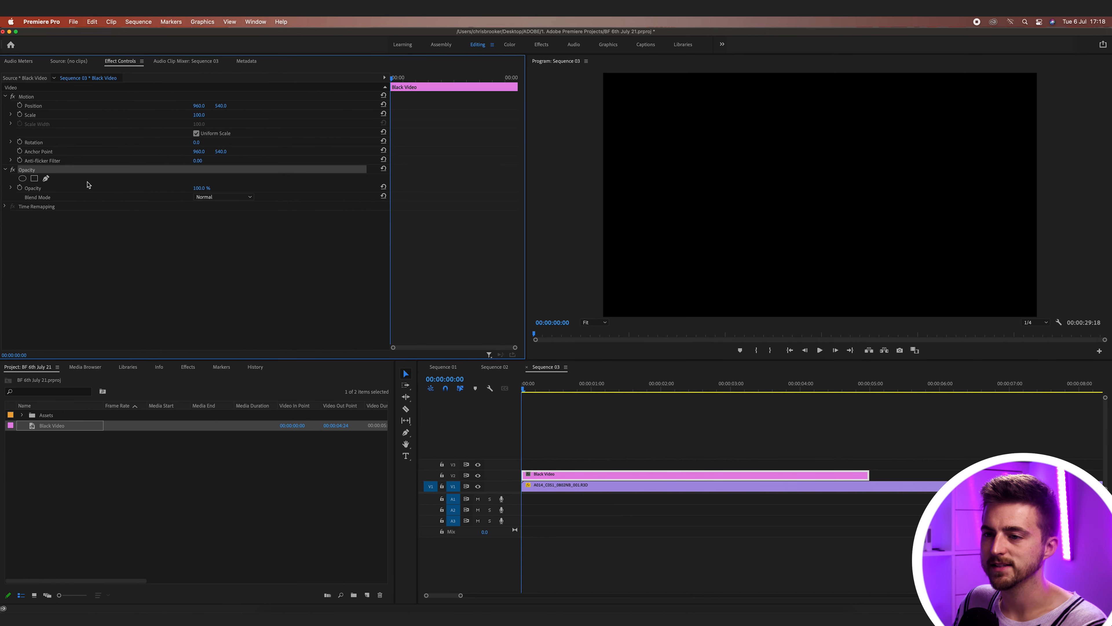
click(204, 188)
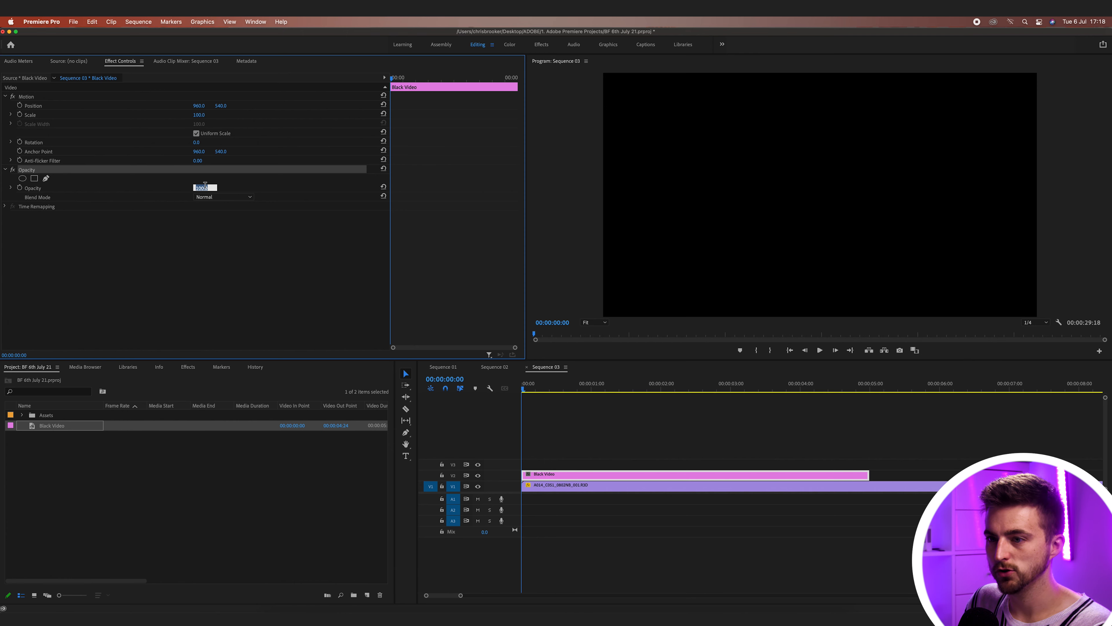
text(90)
key(Return)
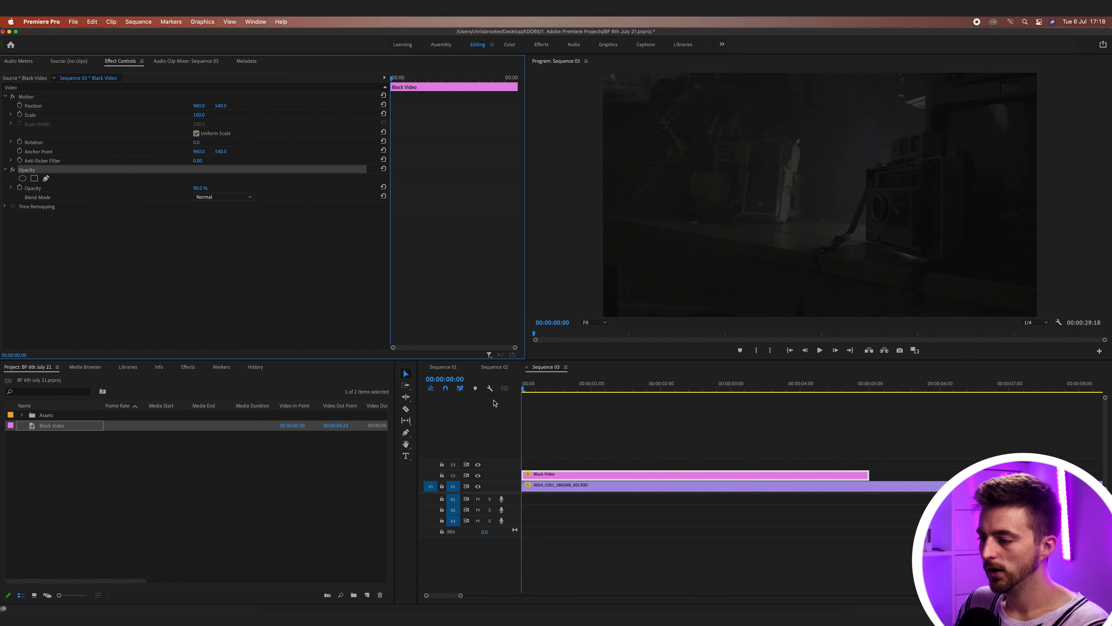
- Add an opacity keyframe at about 3 seconds and play back to preview the fade
drag(557, 386, 732, 392)
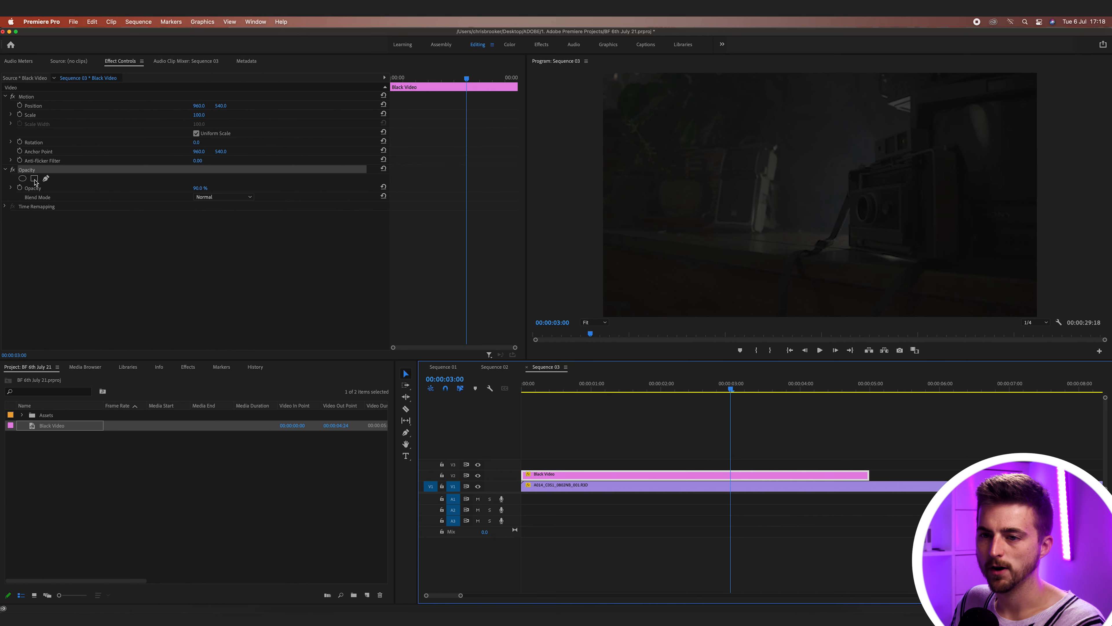
click(19, 187)
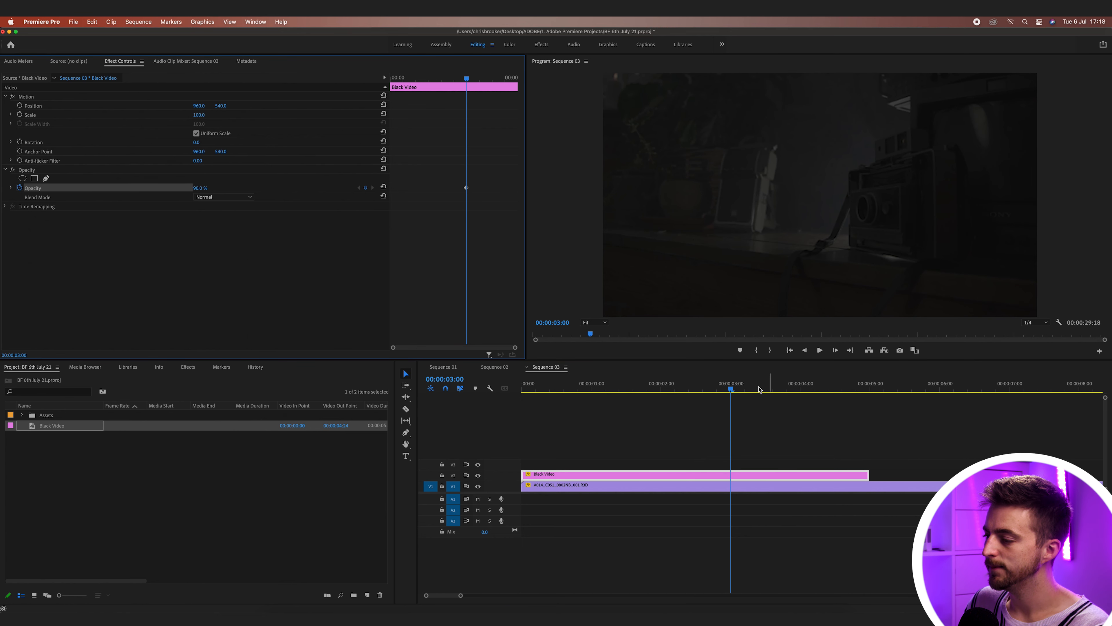
key(Home)
key(space)
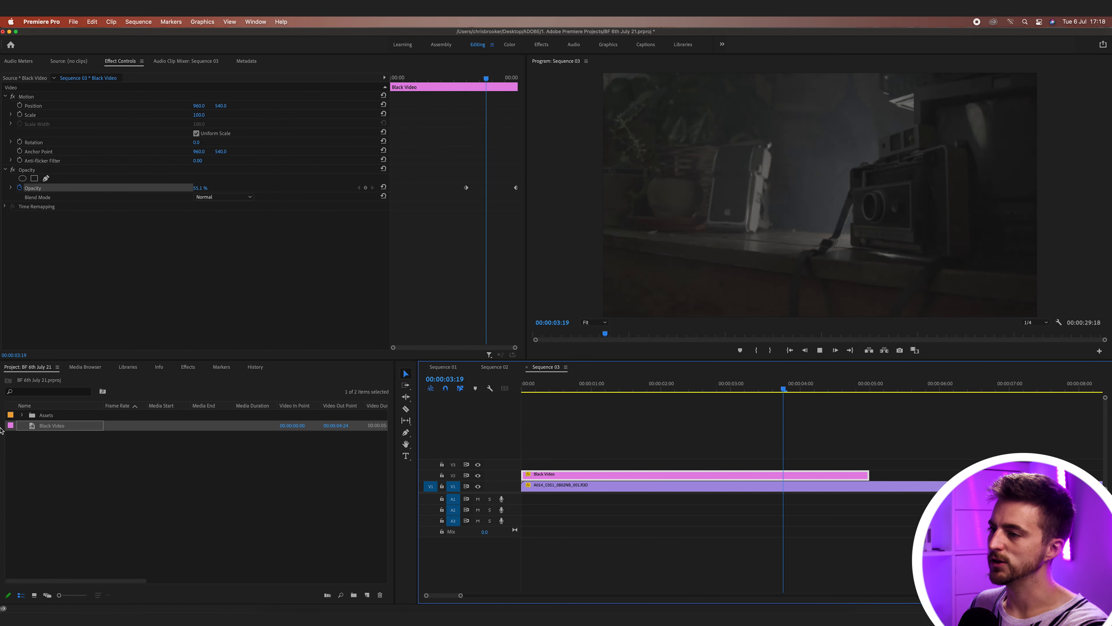
key(space)
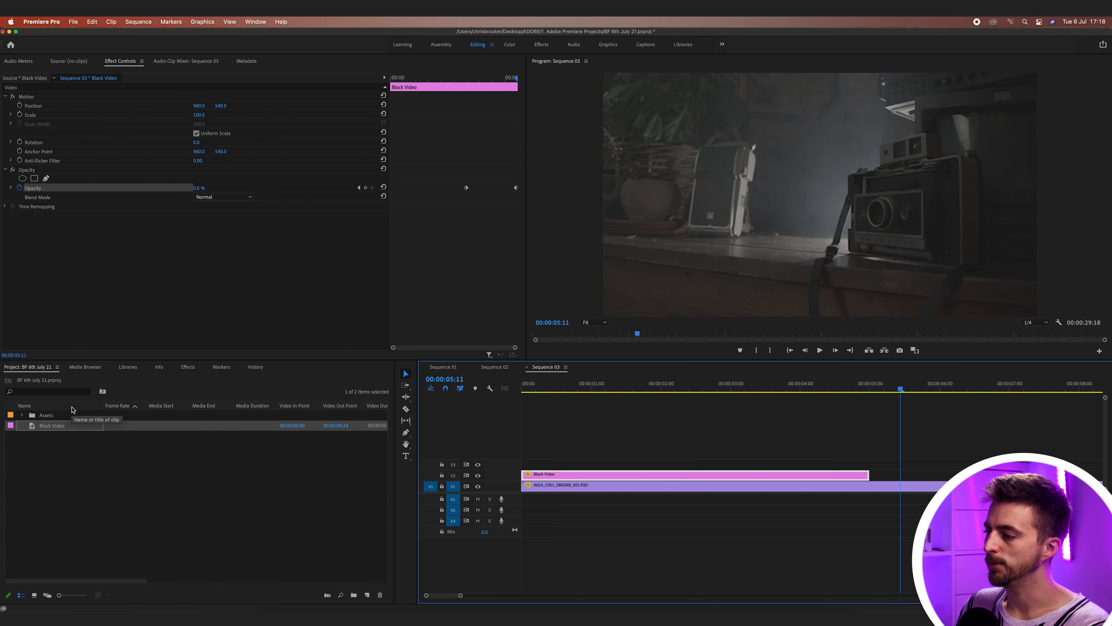
drag(856, 384, 678, 383)
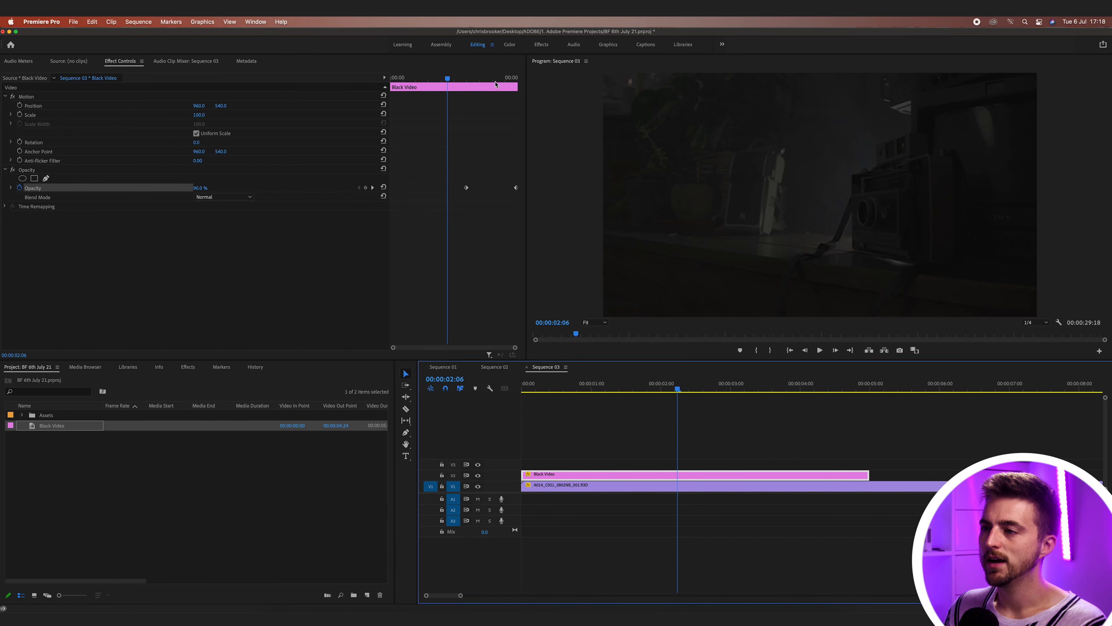
- Move the first Opacity keyframe to 00:00:02:21, keeping the overlay at 90% opacity
drag(448, 78, 462, 79)
drag(466, 187, 462, 188)
drag(205, 188, 202, 188)
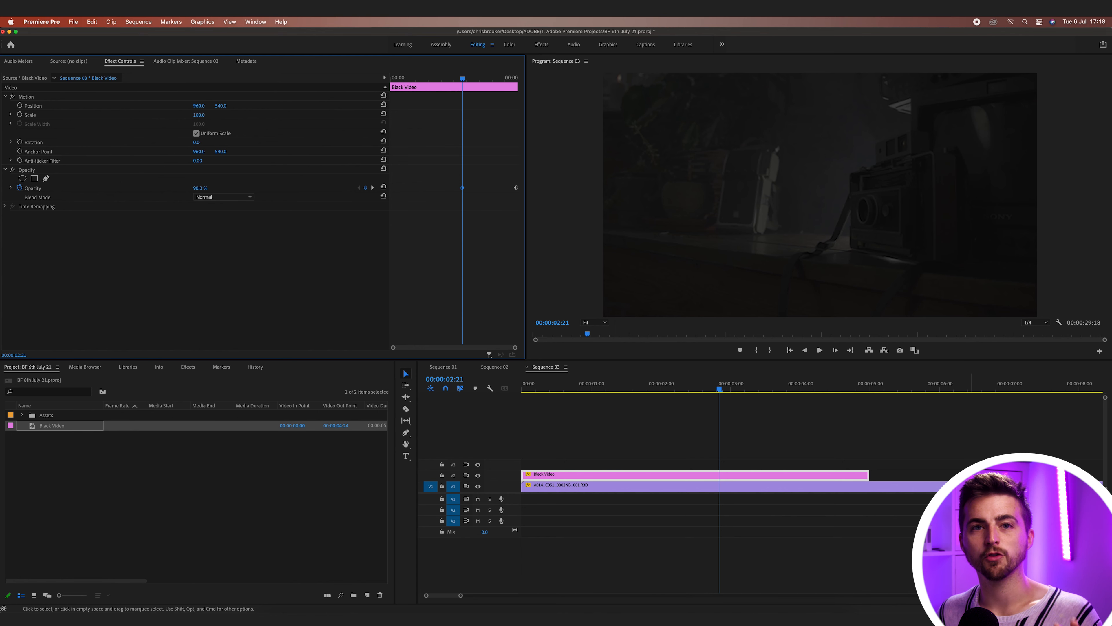
- Type the name title on V3 with the Type tool and expand its Text settings
click(682, 453)
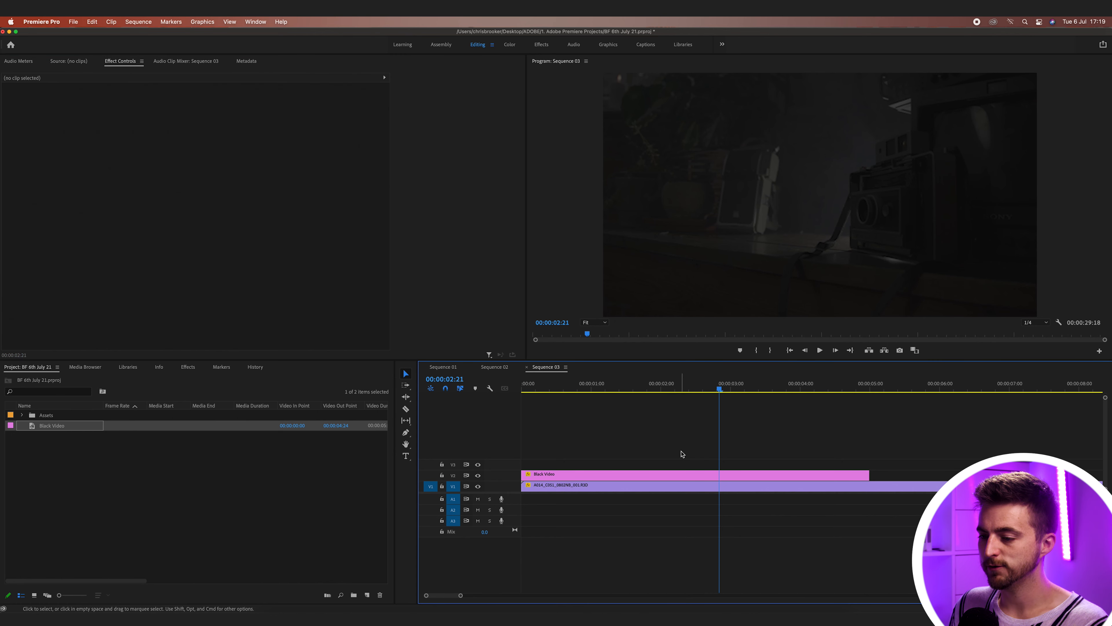
click(406, 457)
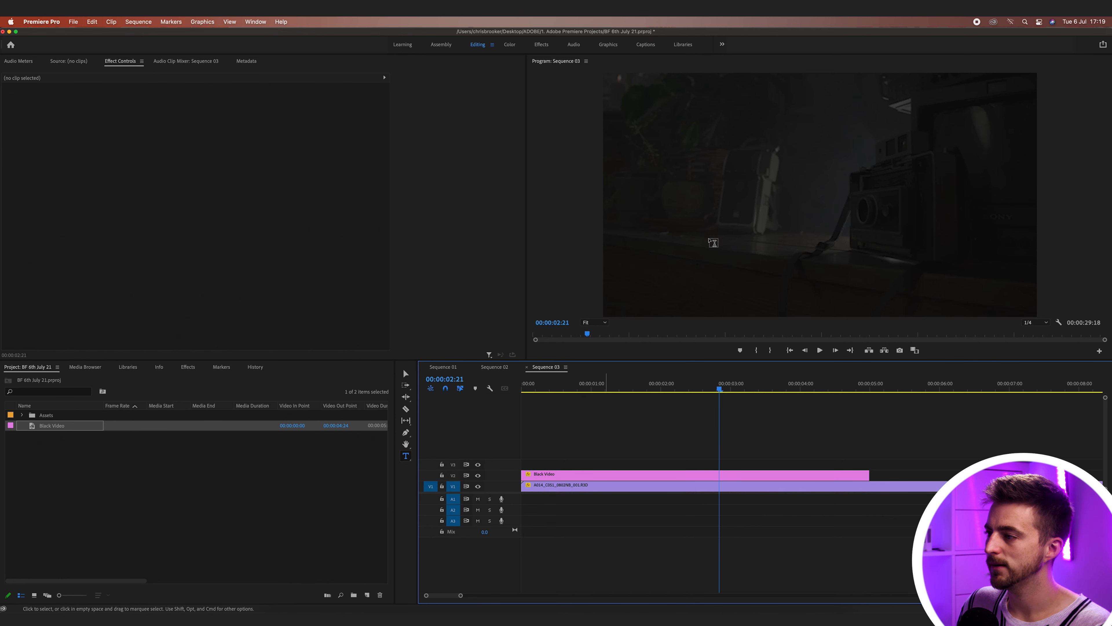
click(719, 172)
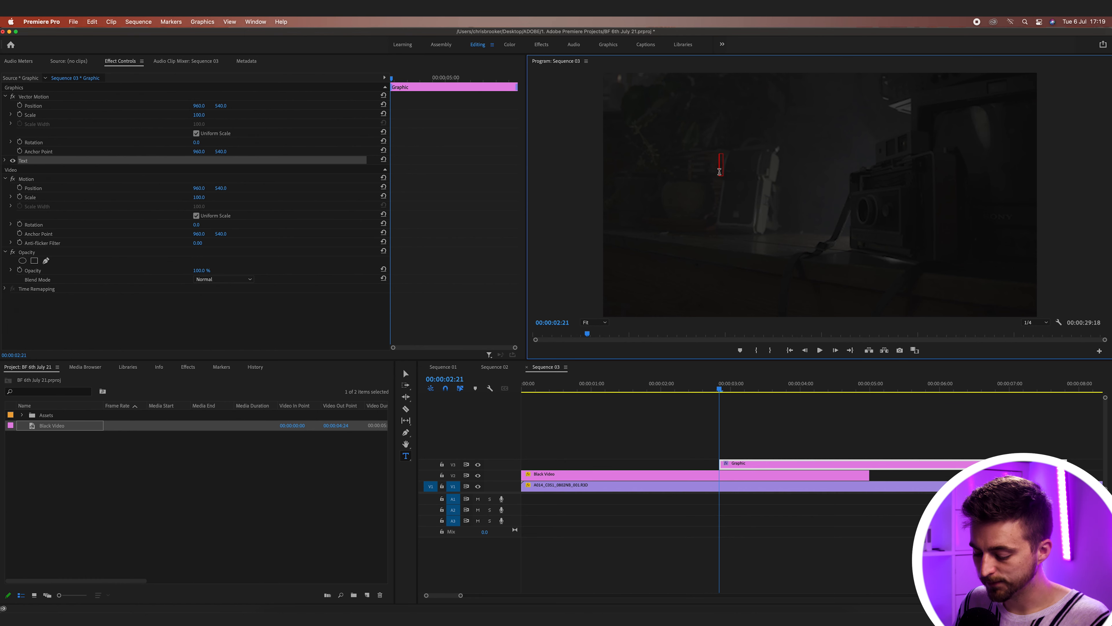
text(Chris)
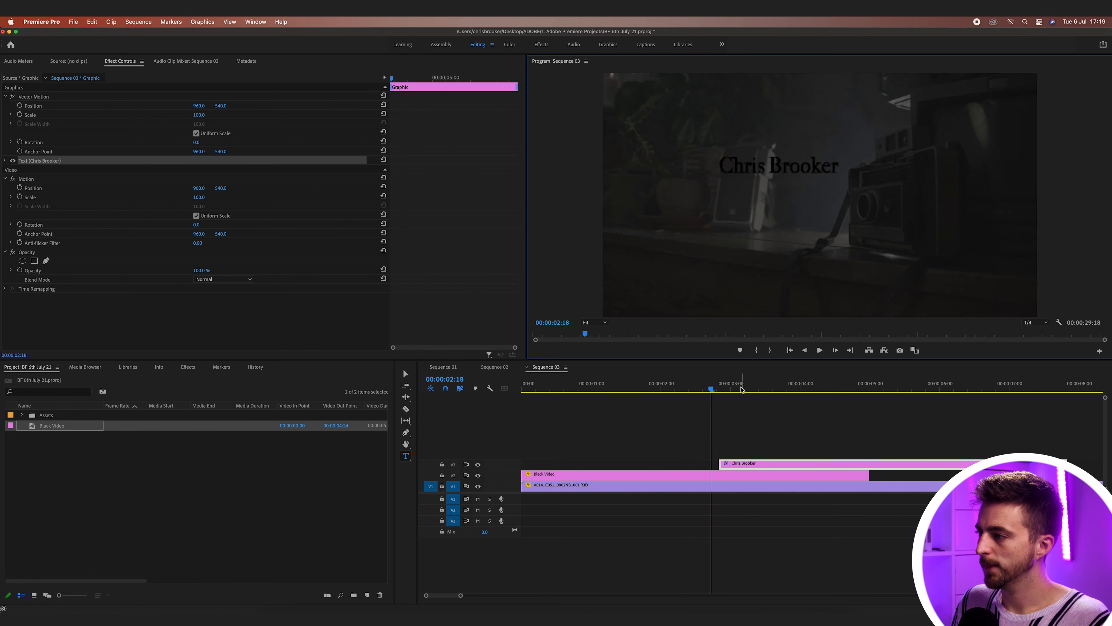
click(750, 385)
triple_click(776, 165)
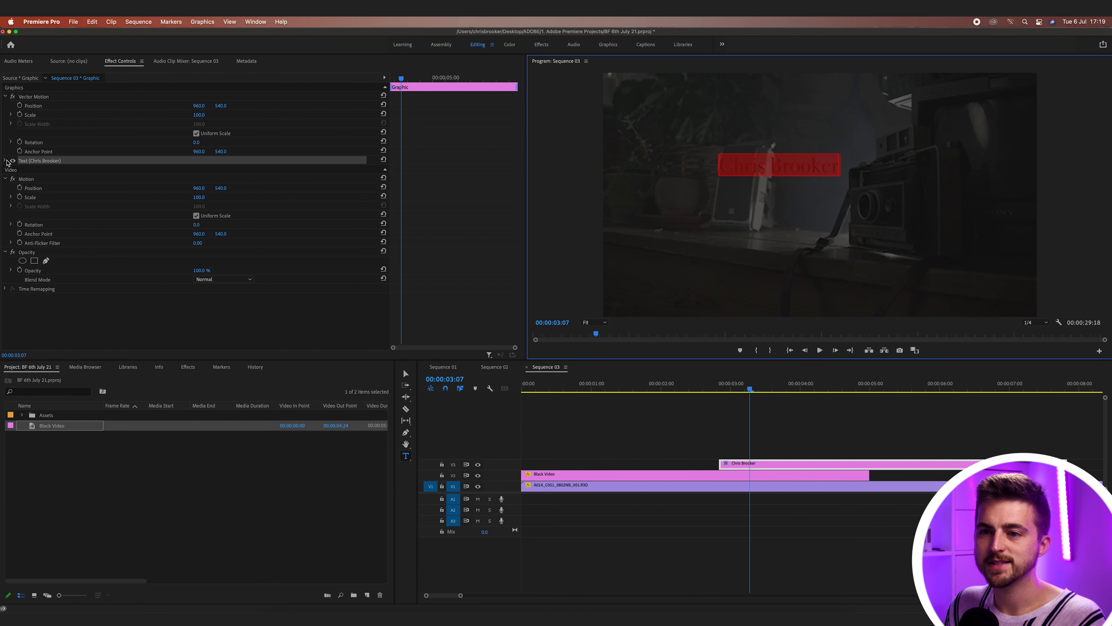
click(5, 161)
- Set the name title's font to Montserrat Bold
click(76, 188)
text(mont)
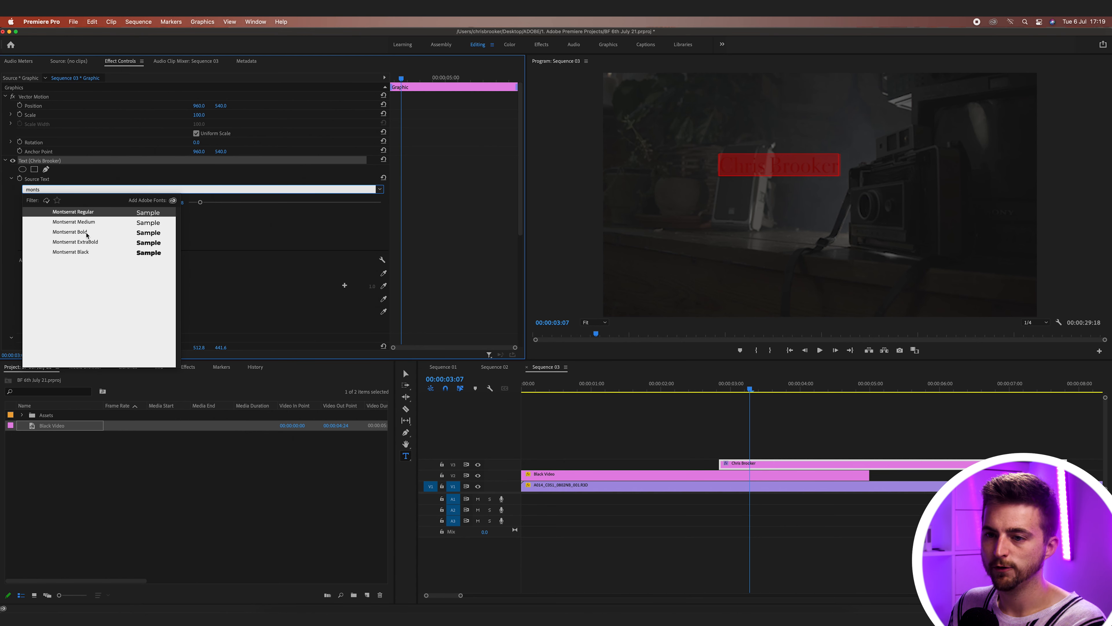
text(s)
click(86, 233)
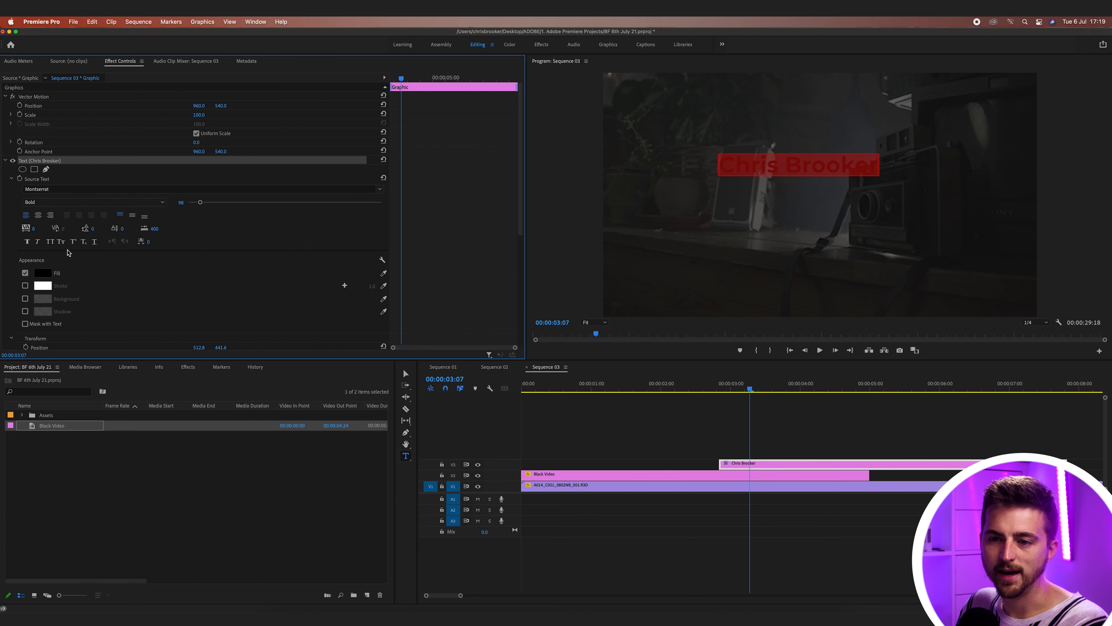
- Change the title fill from bright orange to a paler gold, hex EFCF78
click(42, 272)
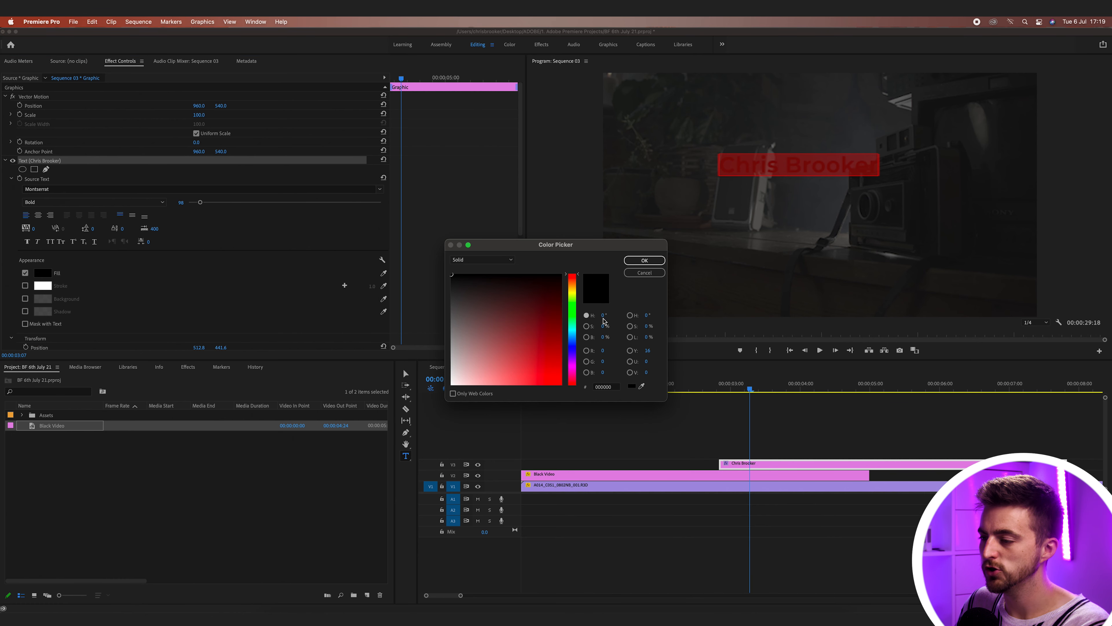
mouse_move(576, 301)
mouse_down()
mouse_move(575, 293)
mouse_move(575, 319)
mouse_move(571, 288)
mouse_up()
drag(524, 315, 562, 385)
click(646, 260)
click(766, 443)
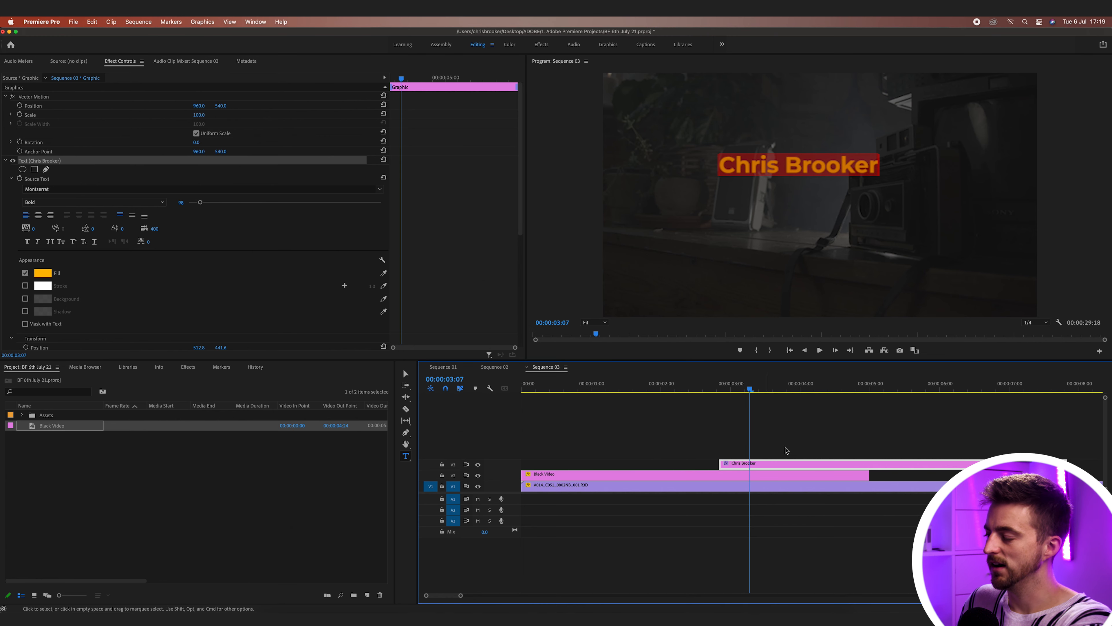
click(781, 439)
click(761, 467)
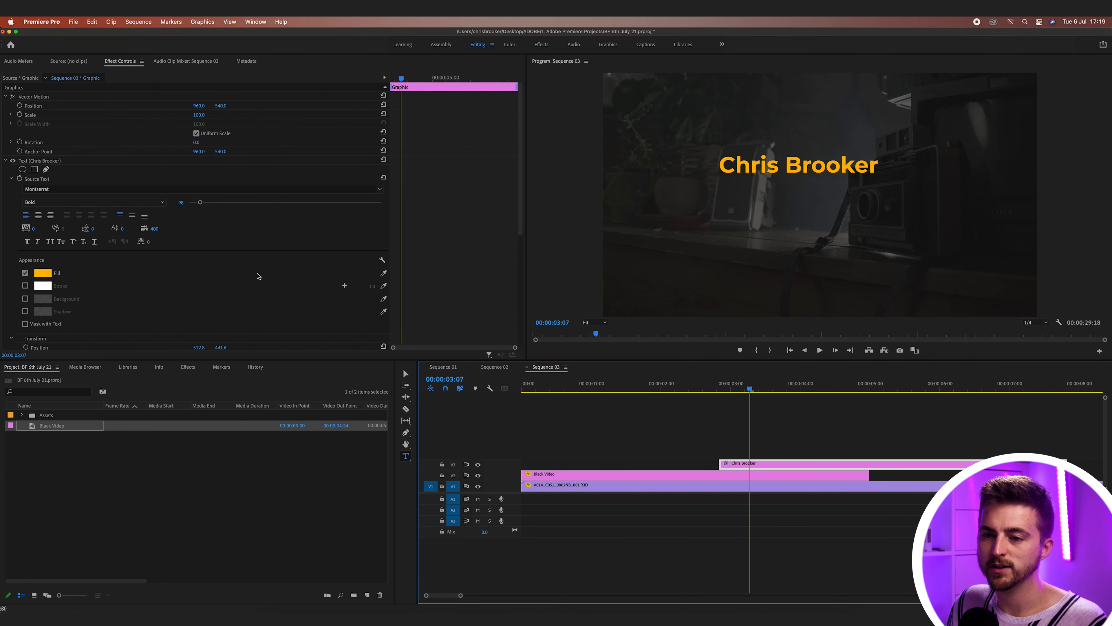
click(43, 273)
drag(531, 316, 510, 378)
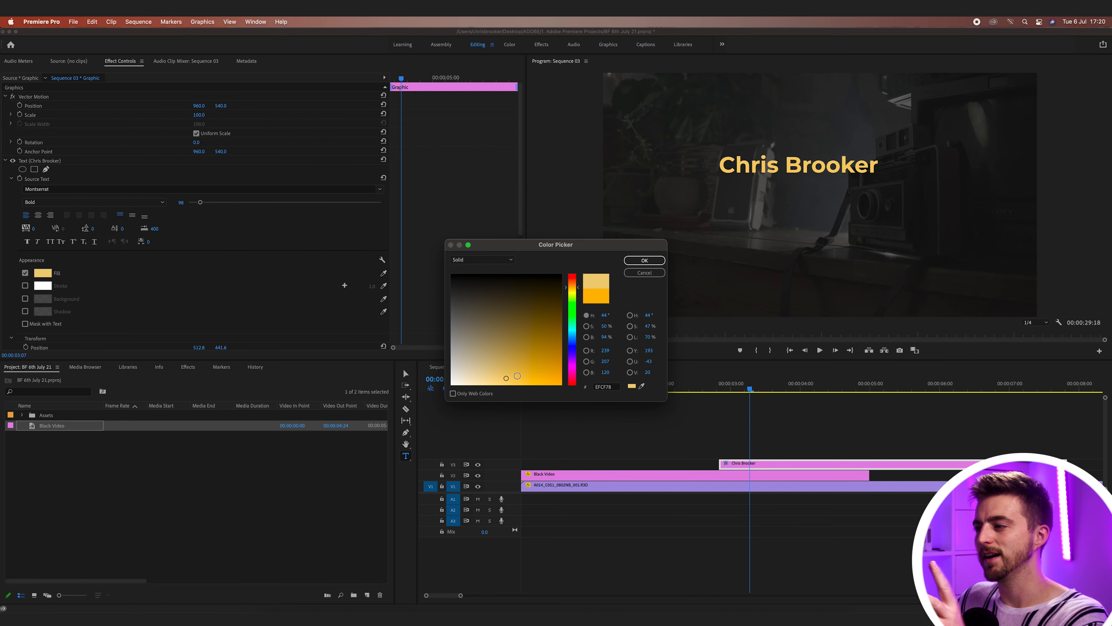
click(644, 260)
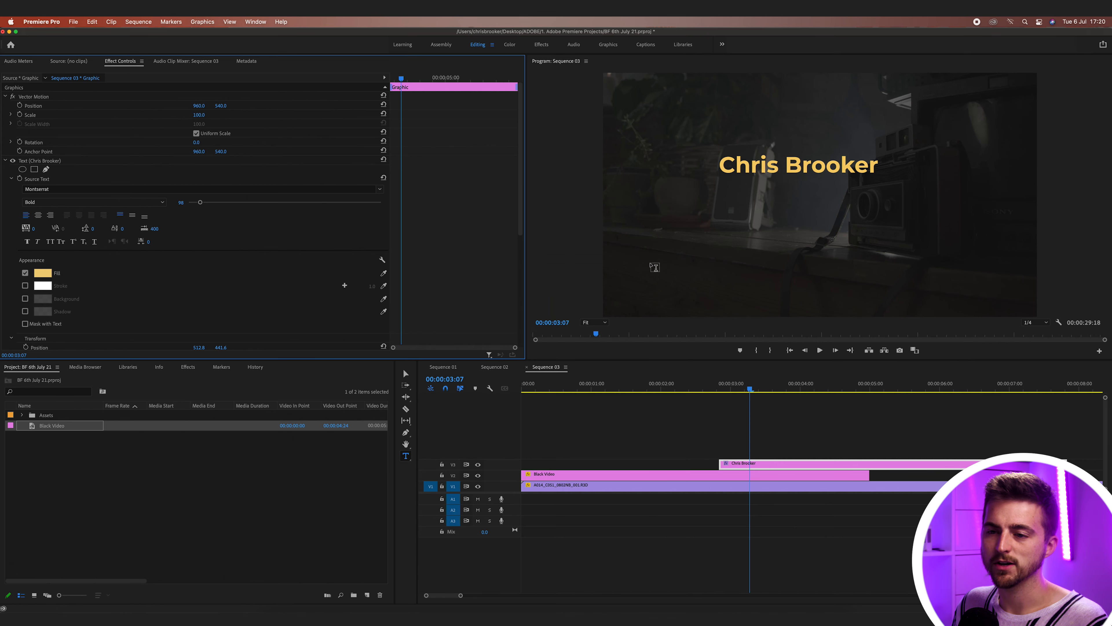
- Centre-align the title text and reset its position to the frame centre
click(39, 216)
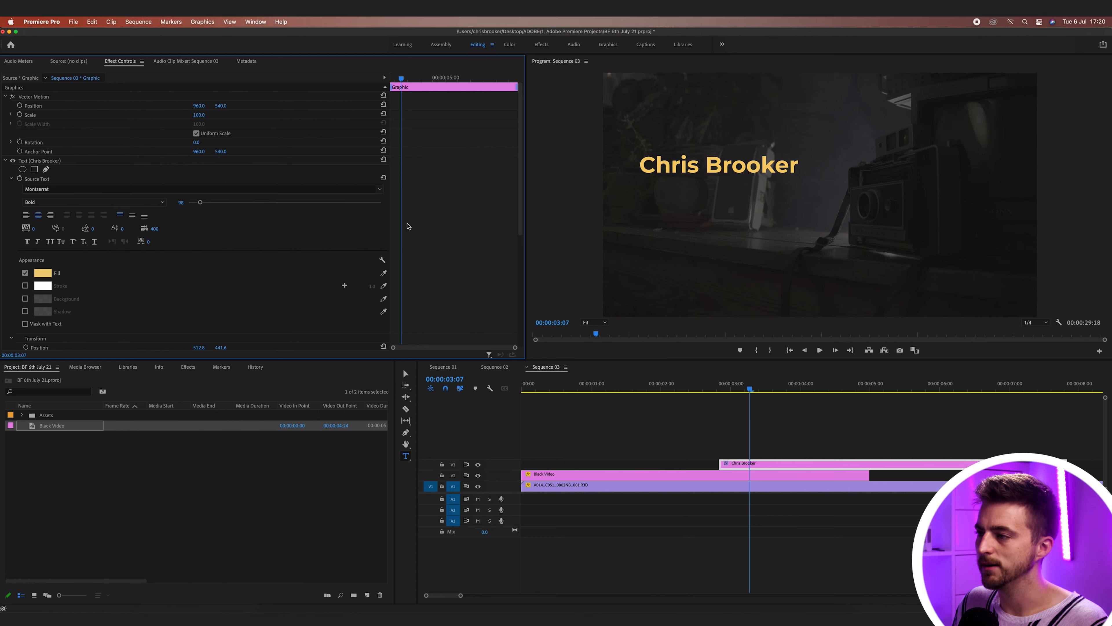
scroll(157, 185, down, 5)
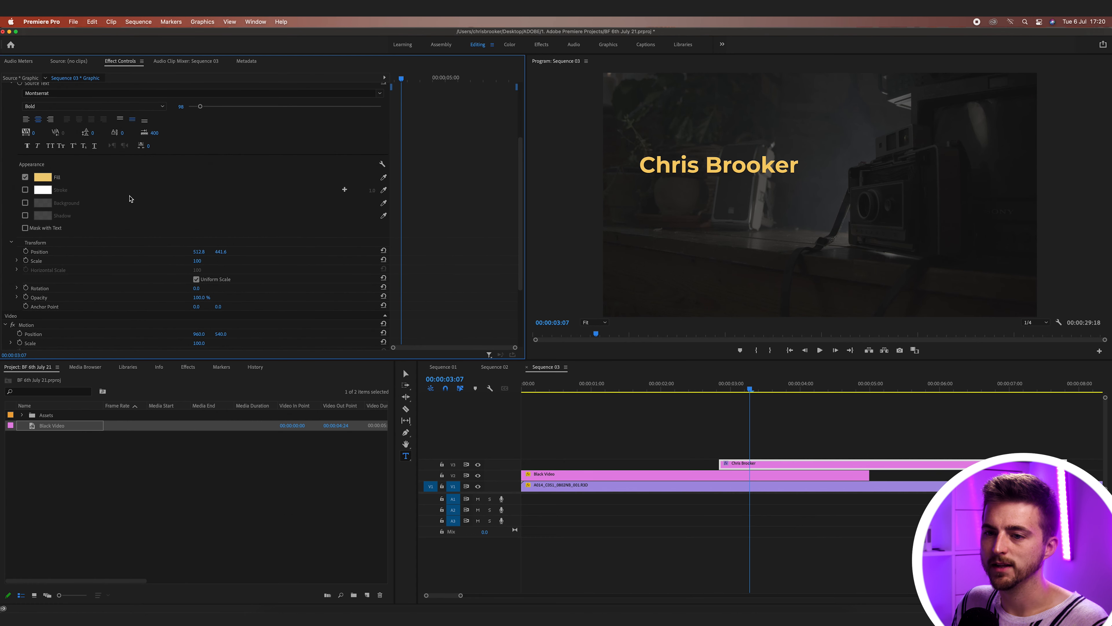
click(384, 251)
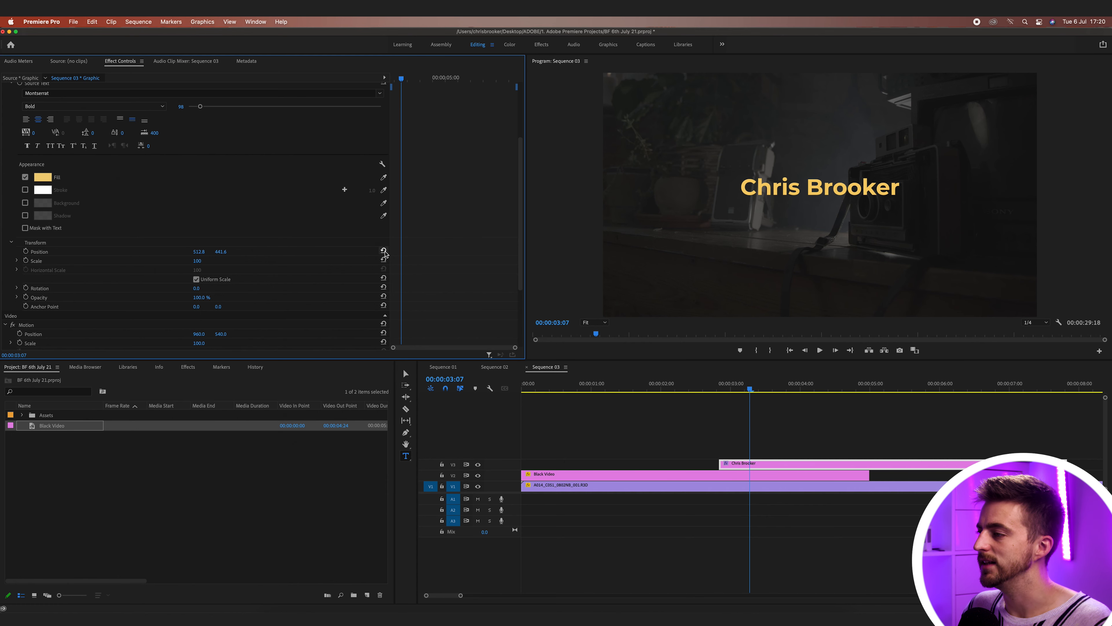
scroll(428, 272, up, 5)
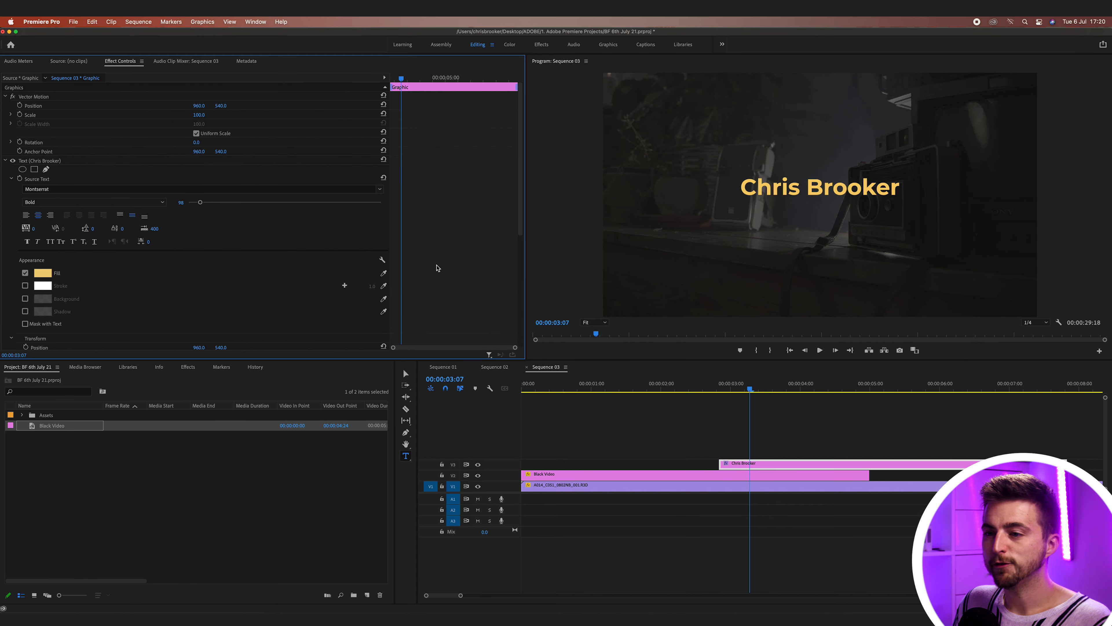
- Enlarge the title font to about 117 and widen its letter tracking
drag(200, 206, 195, 205)
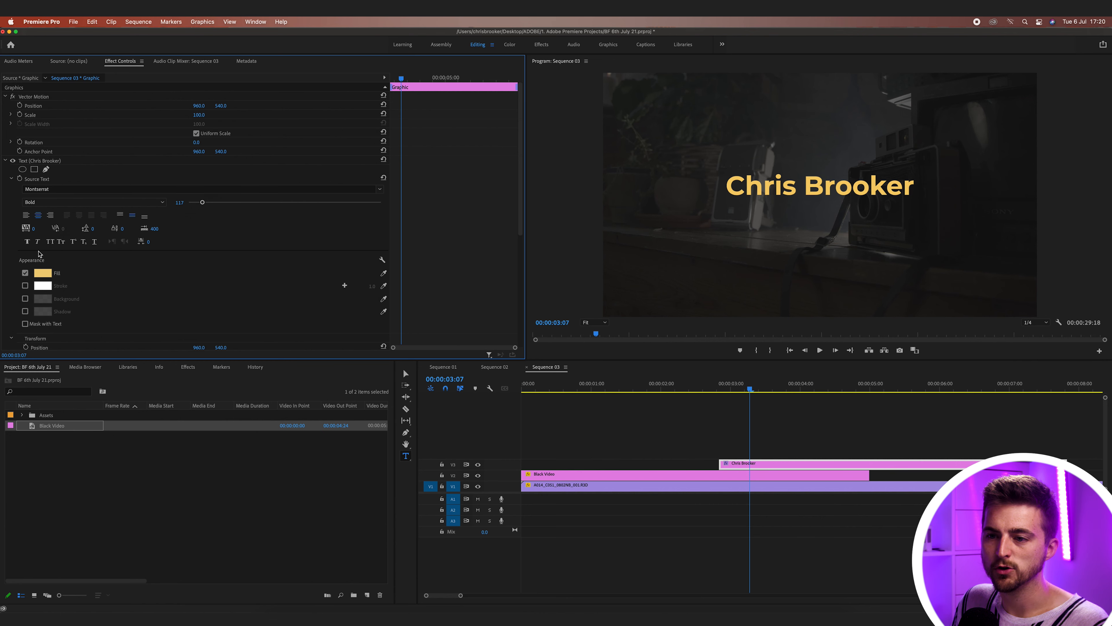
drag(34, 228, 88, 229)
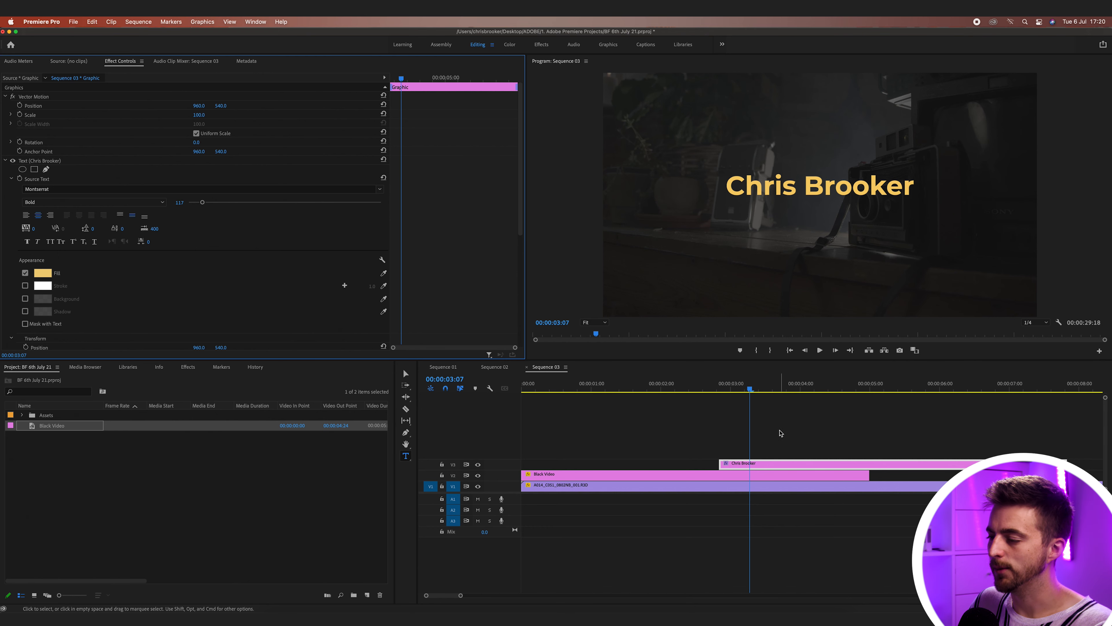
click(748, 464)
- Move the name title clip to the start of the sequence at 00:00:00:00
drag(778, 465, 580, 465)
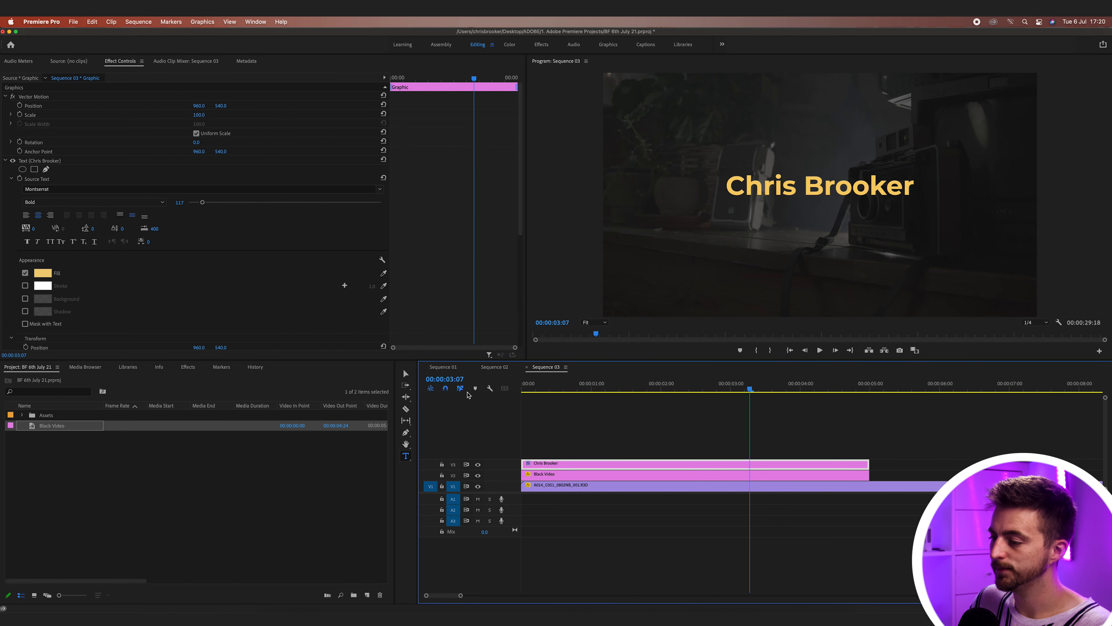
key(Home)
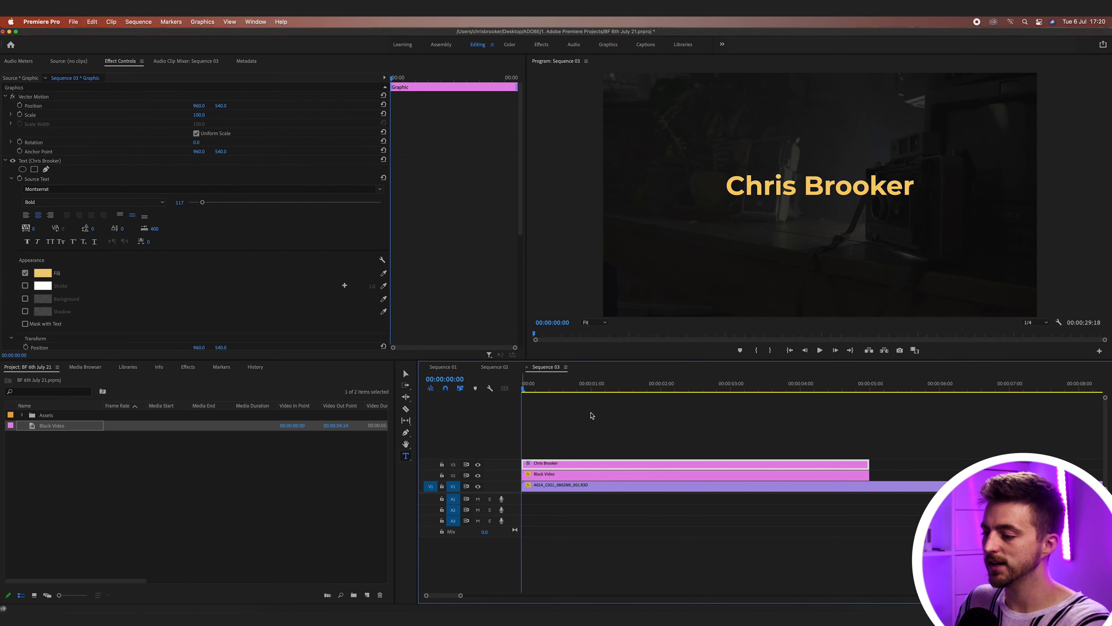
key(v)
click(620, 427)
click(579, 464)
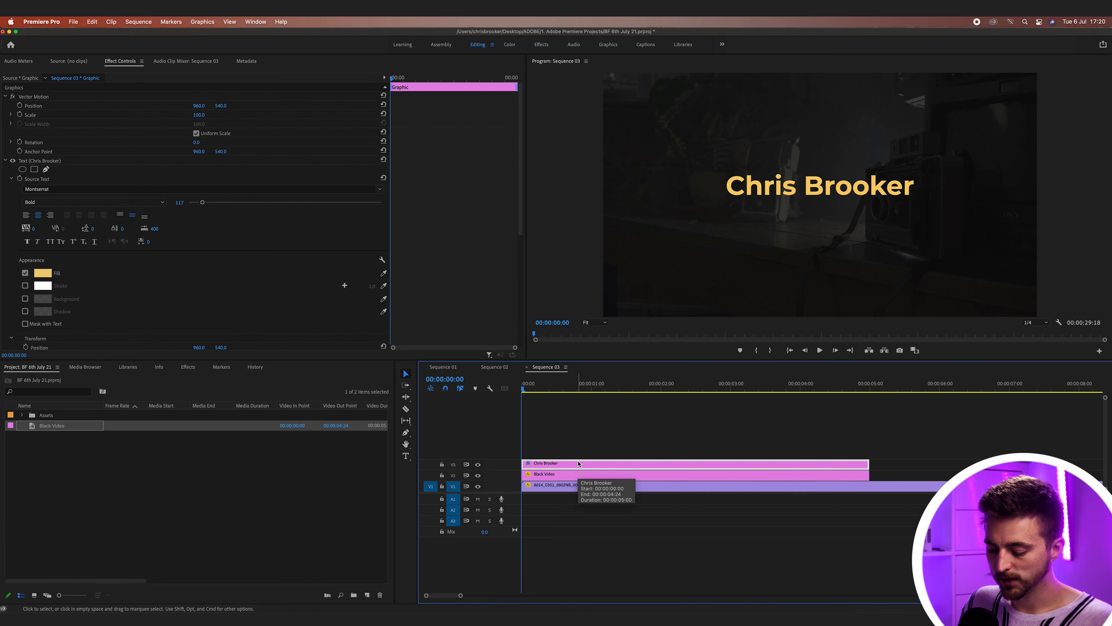
- Paste a copy of the title clip onto a new V4 track at the sequence start
drag(578, 464, 579, 455)
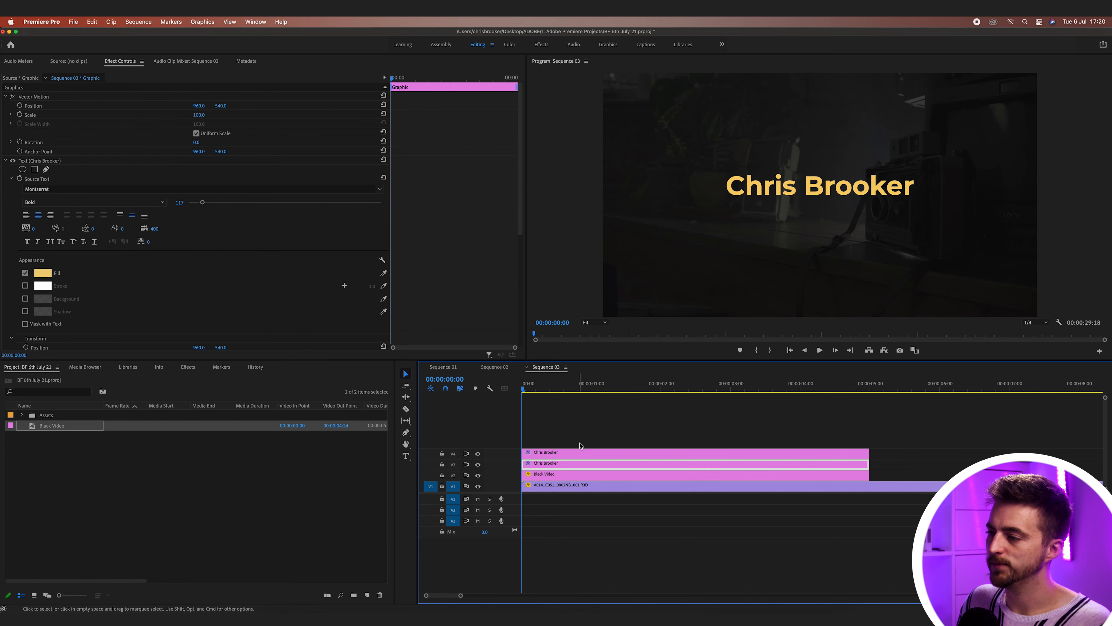
key(super+z)
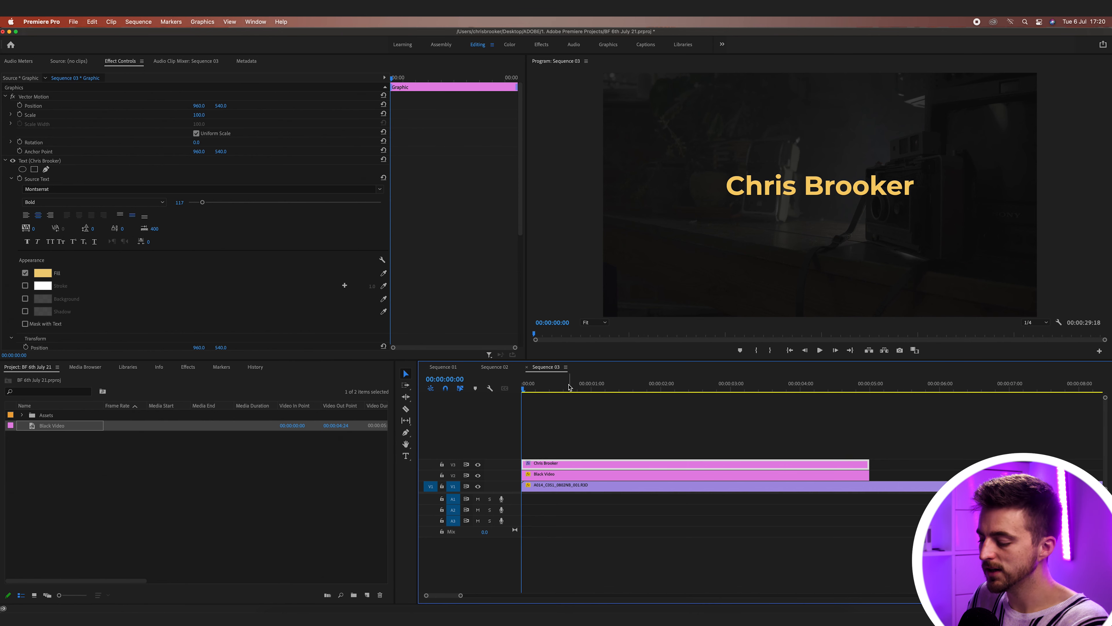
key(minus)
key(minus)
key(minus)
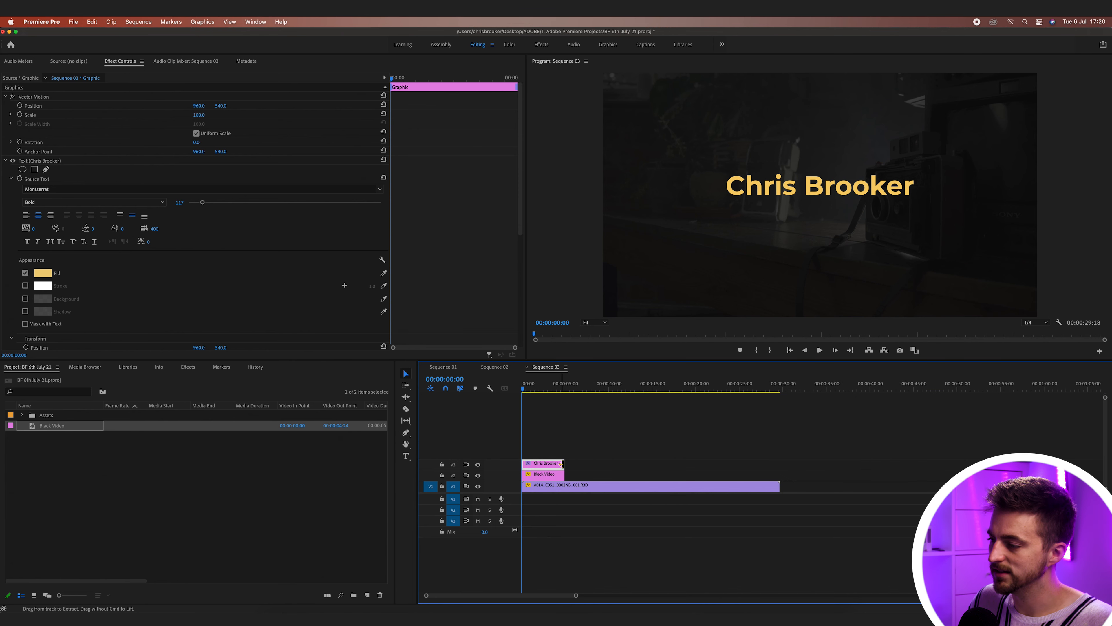
click(788, 389)
key(super+v)
drag(818, 478, 501, 446)
click(528, 389)
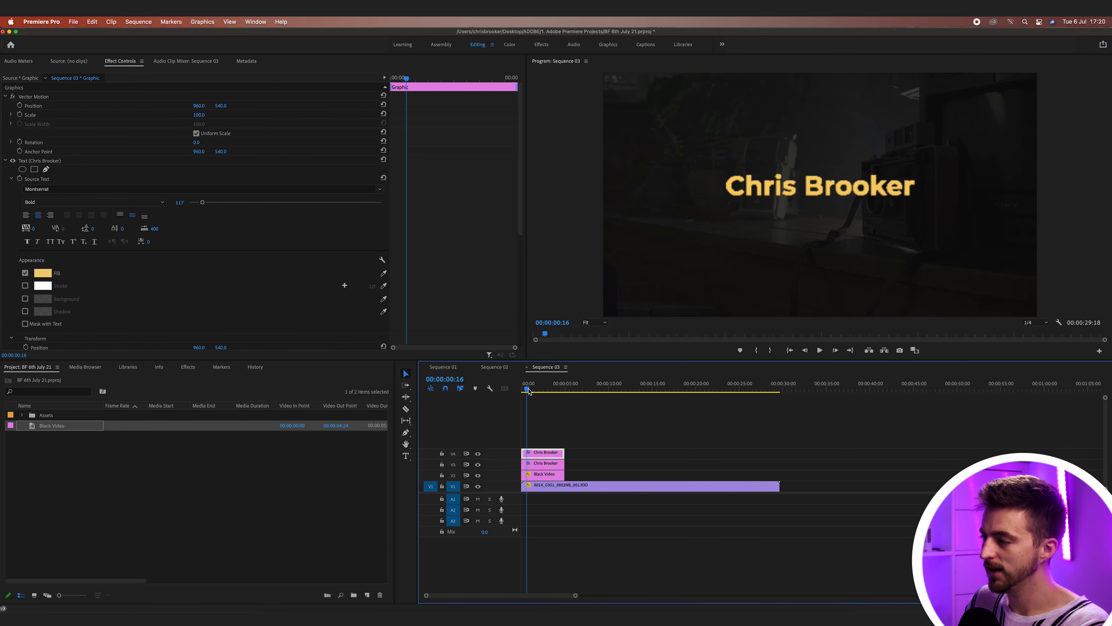
key(equal)
key(equal)
key(equal)
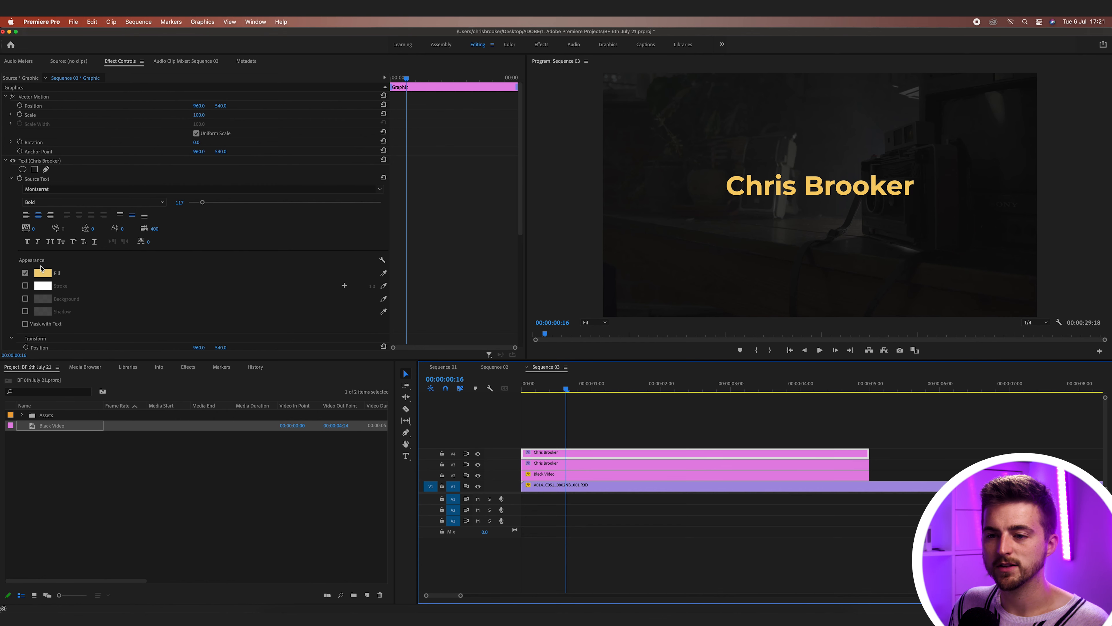
- Give the V4 title copy an off-white F5F2EA fill
click(43, 272)
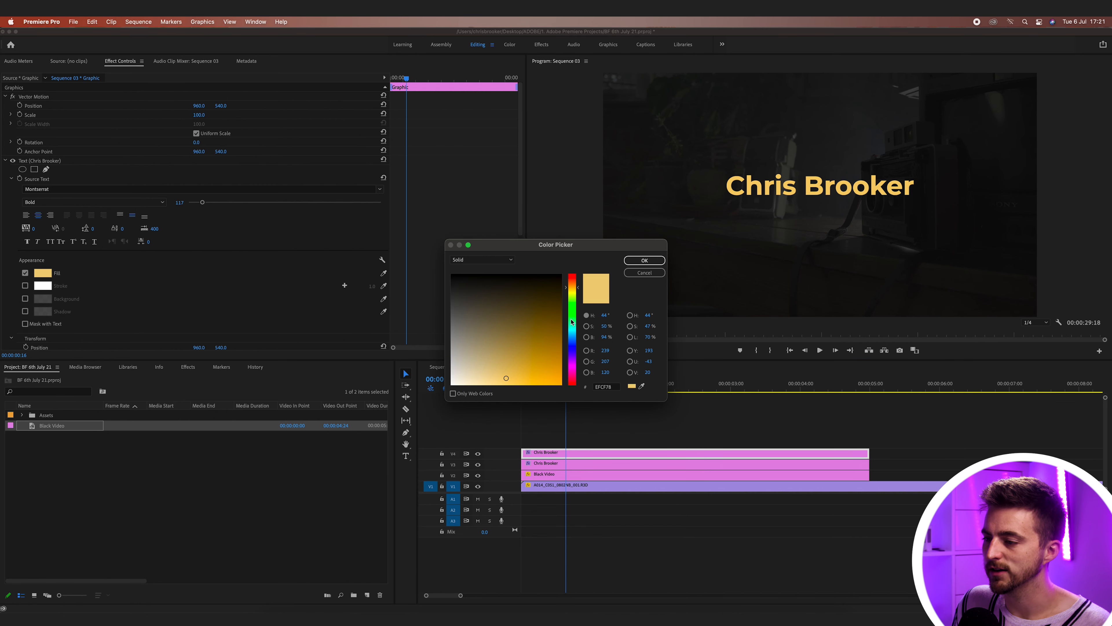
click(456, 380)
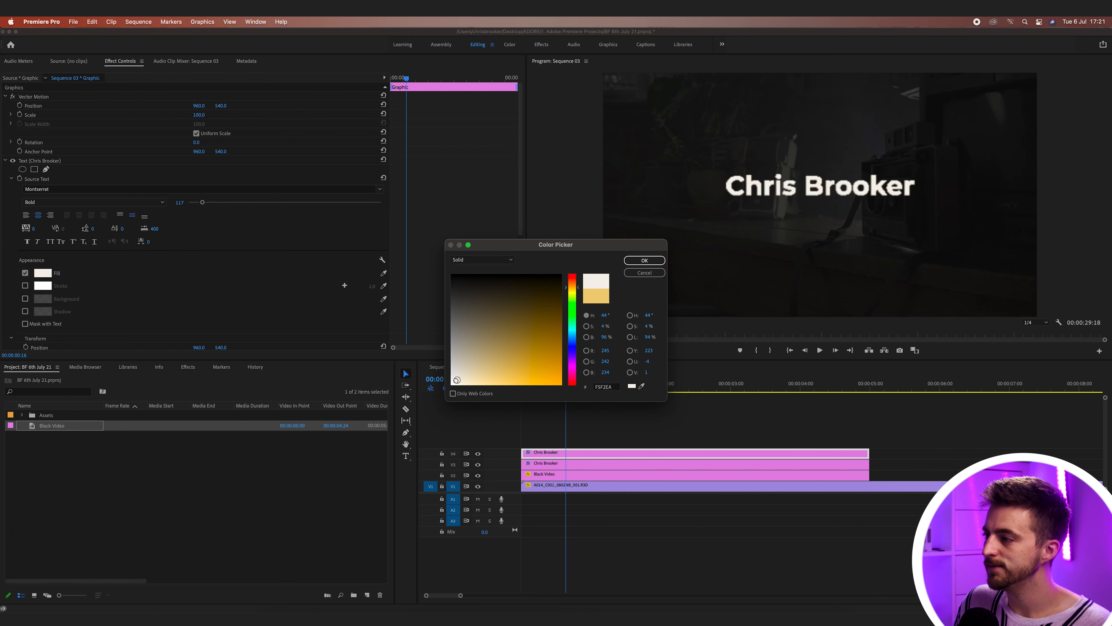
click(663, 260)
- Shrink the copy's font size to 77 and set its weight to Montserrat Regular
drag(202, 203, 198, 205)
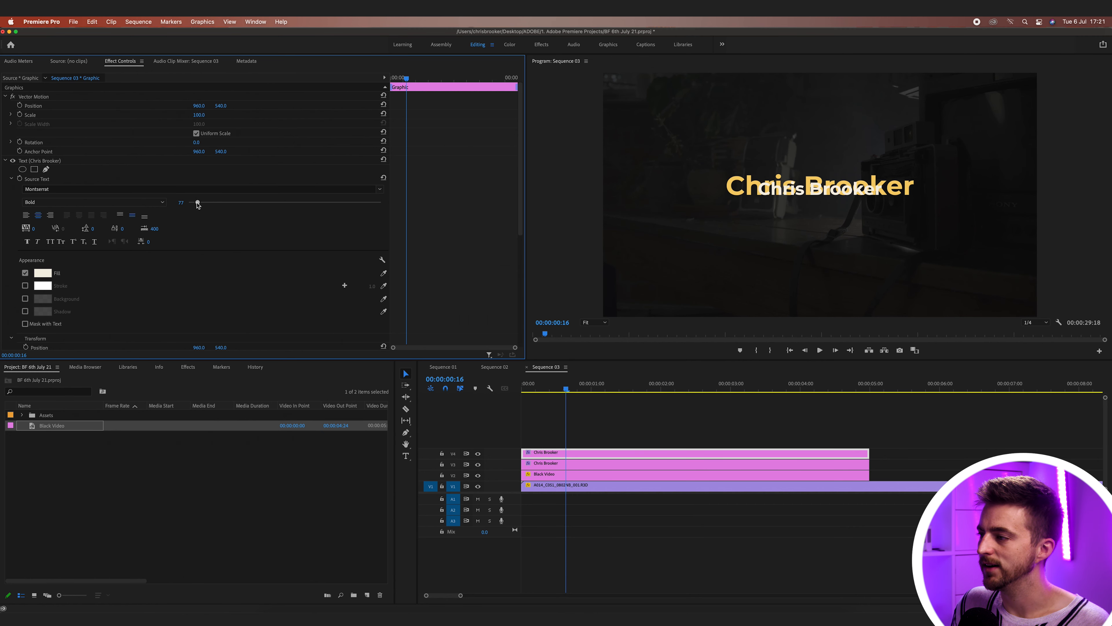
click(97, 202)
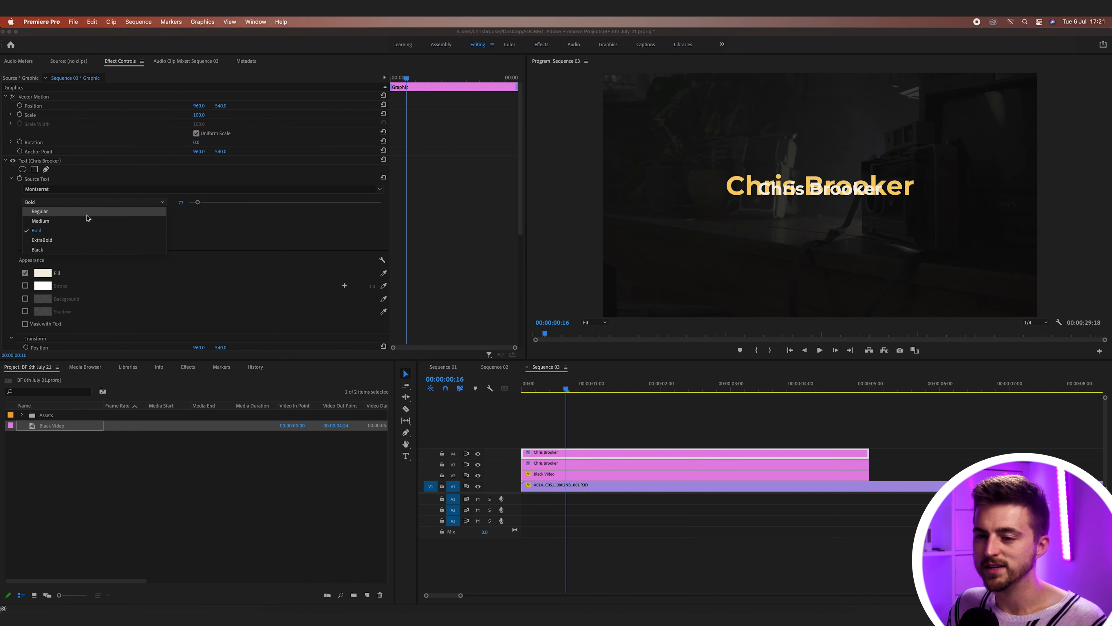
click(78, 212)
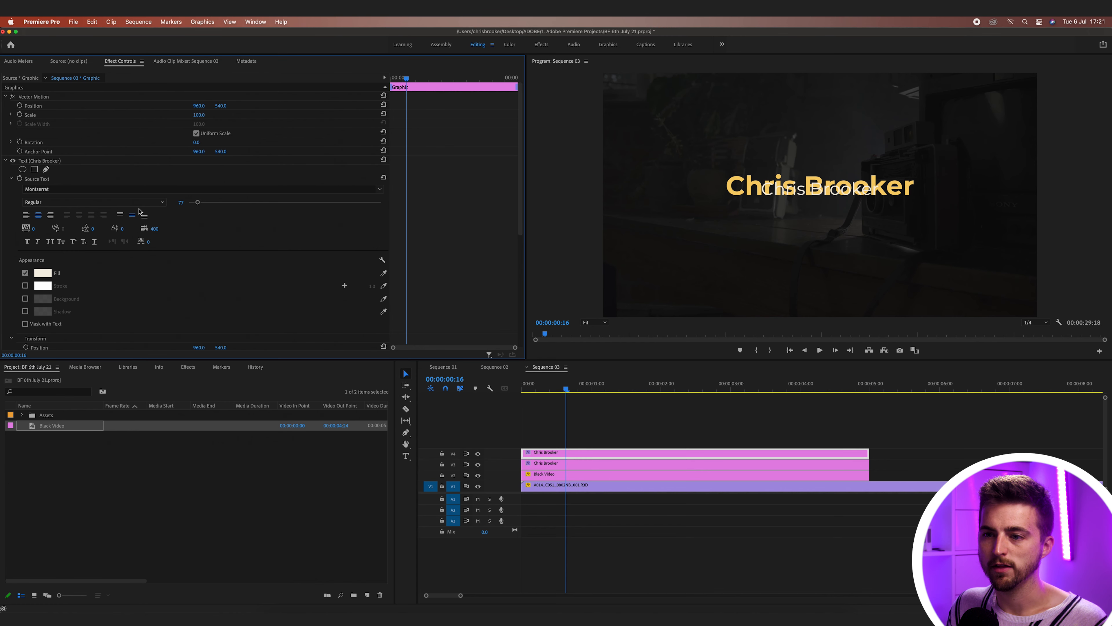
click(163, 203)
click(97, 214)
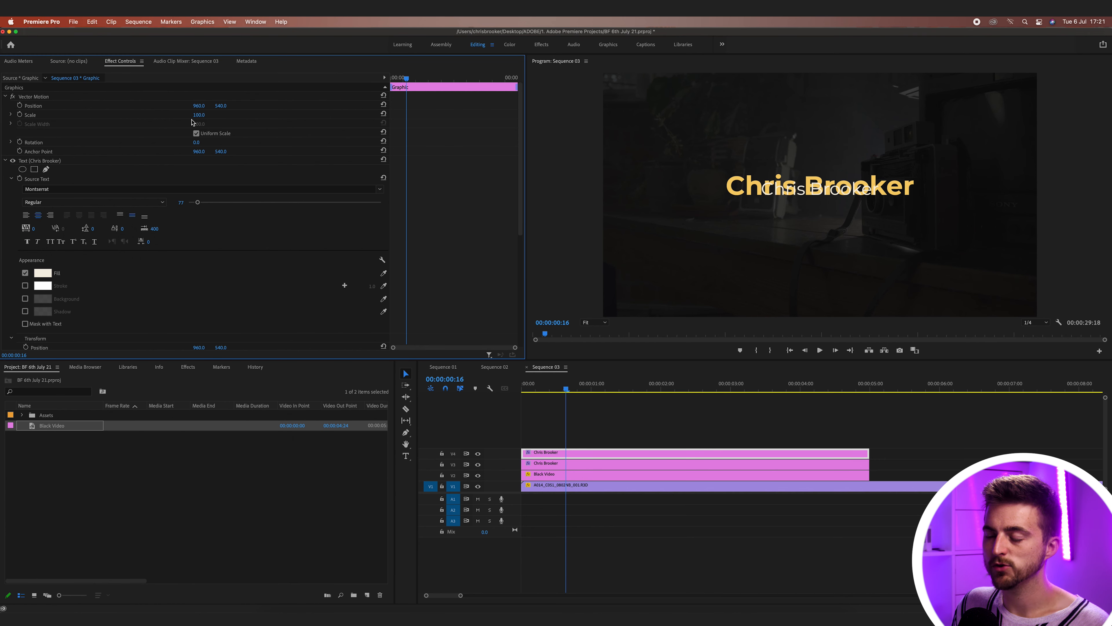
scroll(482, 275, down, 5)
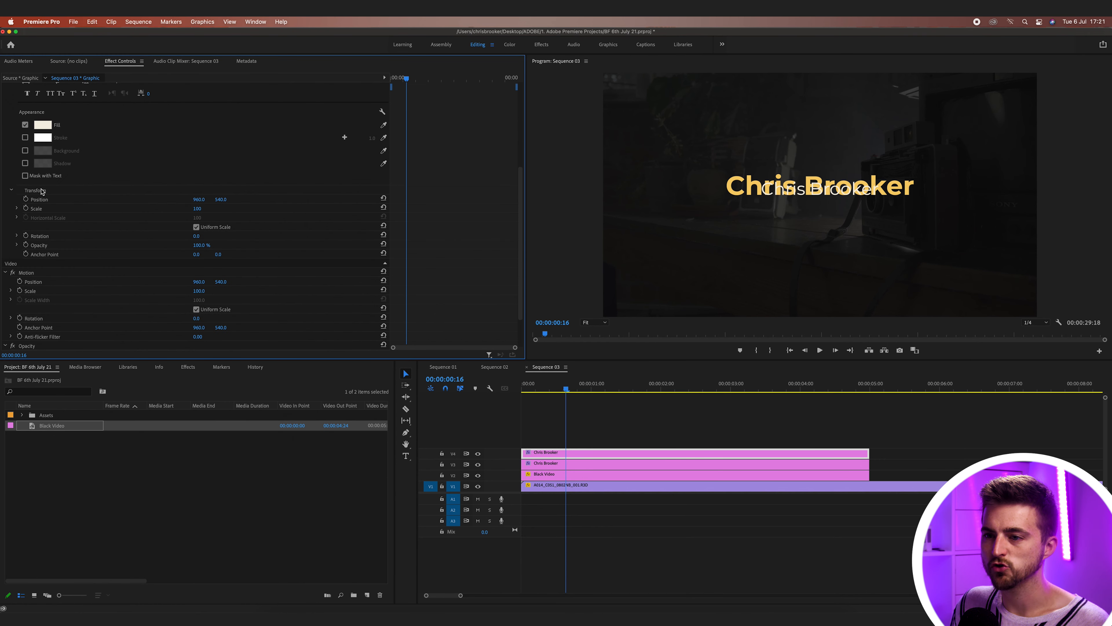
- Move the copy down to Position Y 610 and change its text to 'Videographer'
drag(221, 199, 251, 199)
double_click(820, 206)
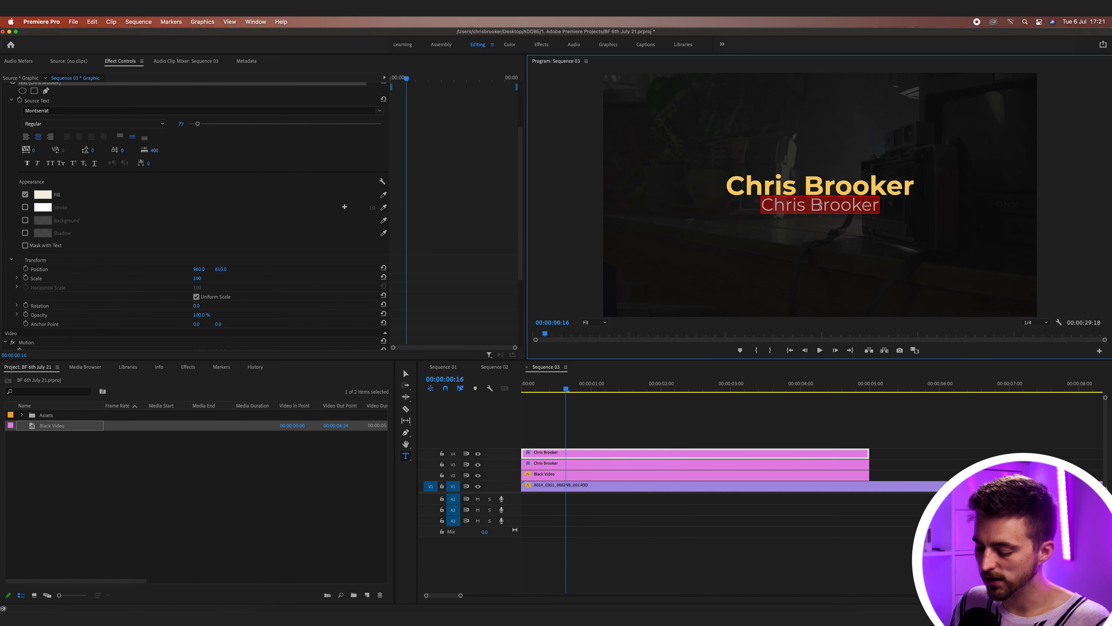
text(Videographer)
click(679, 409)
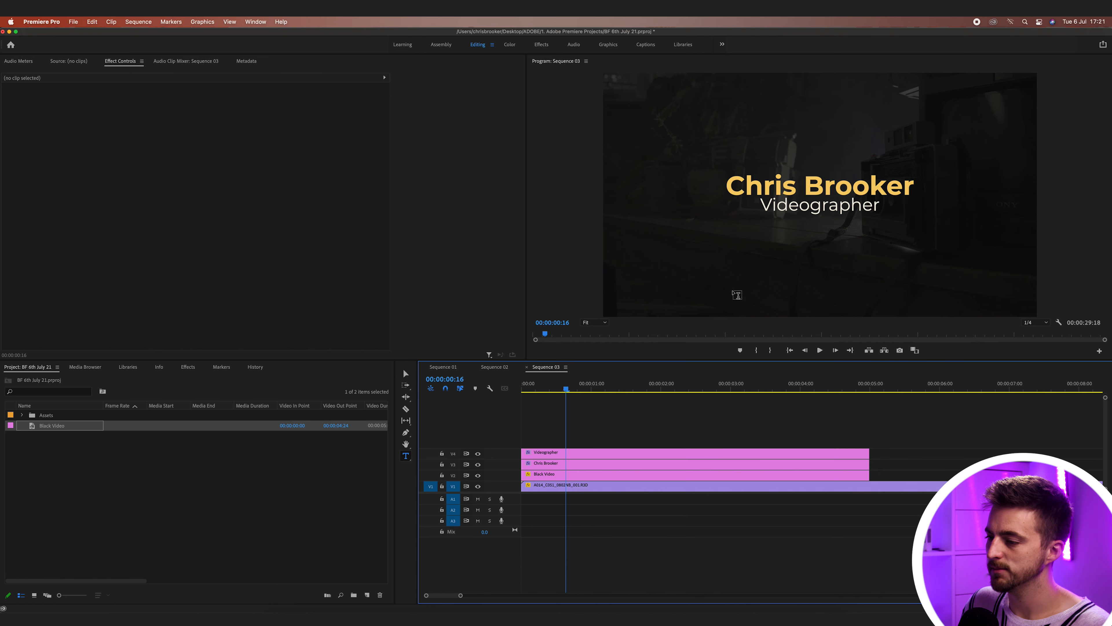
- Scrub through the sequence to preview the two-line title over the footage
drag(567, 382, 636, 383)
drag(718, 382, 614, 382)
key(Home)
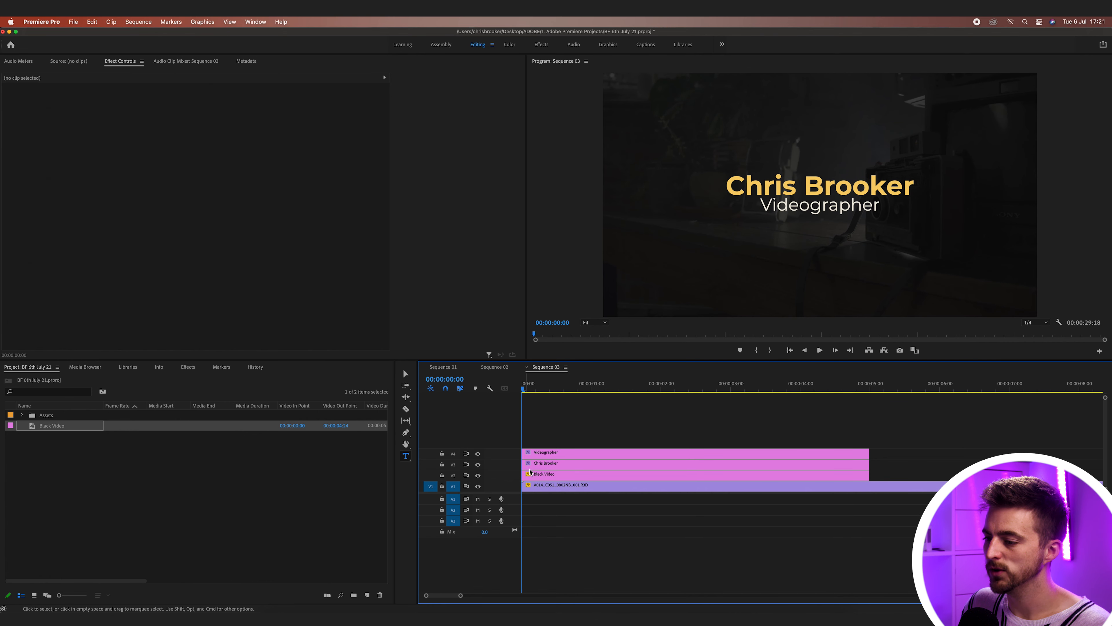
- Try shifting the Videographer text left to 820, then undo to keep it centred at 960, 610
click(538, 467)
click(539, 440)
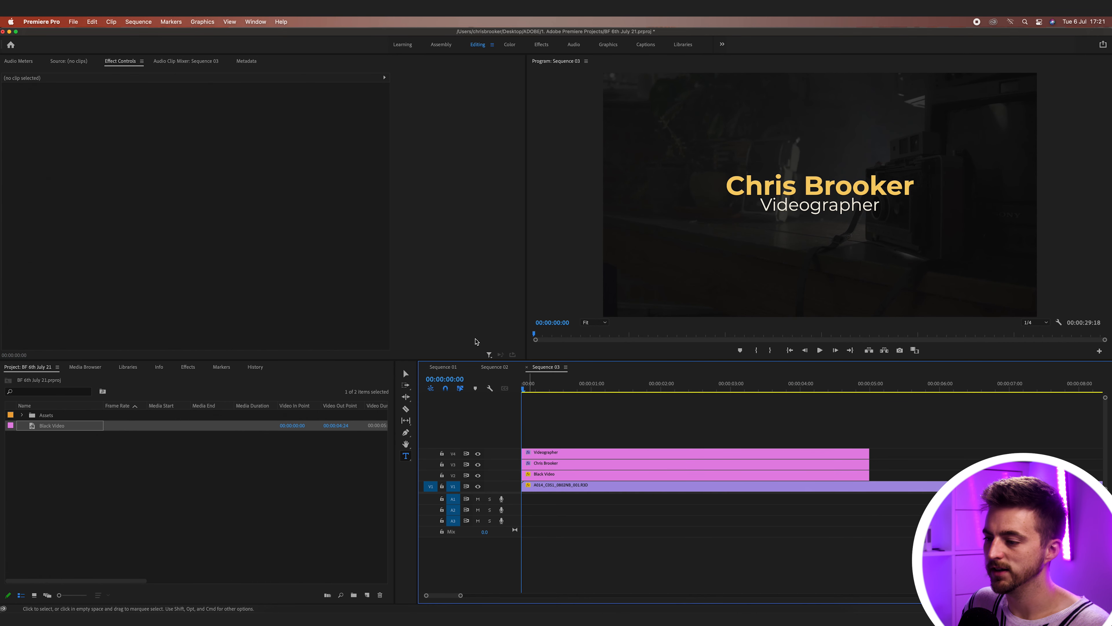
click(557, 457)
scroll(319, 179, down, 5)
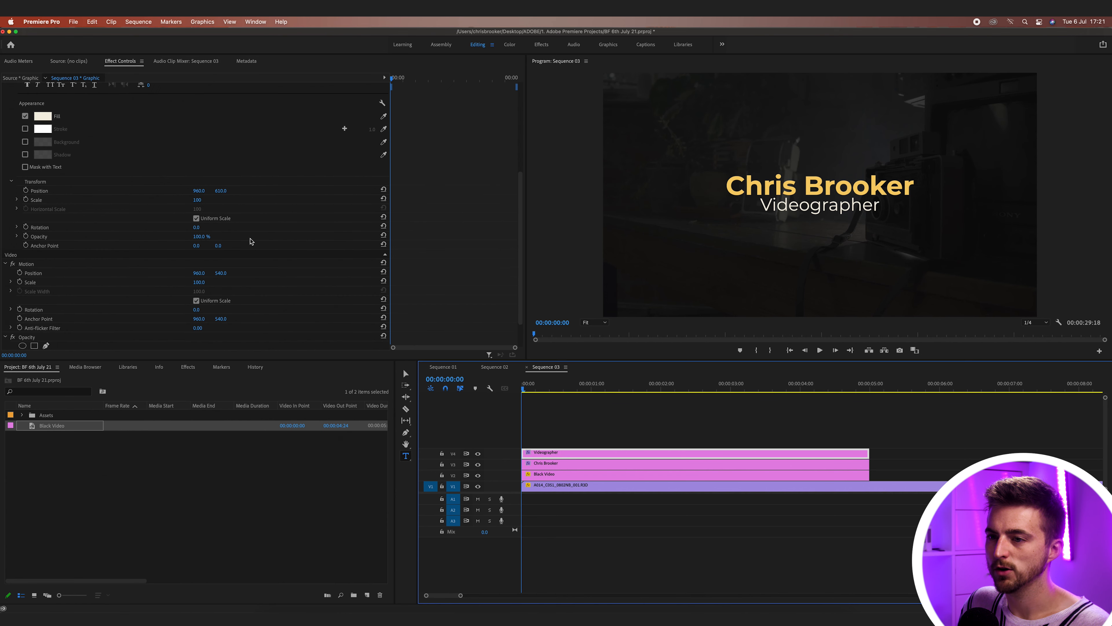
click(200, 197)
drag(202, 194, 171, 194)
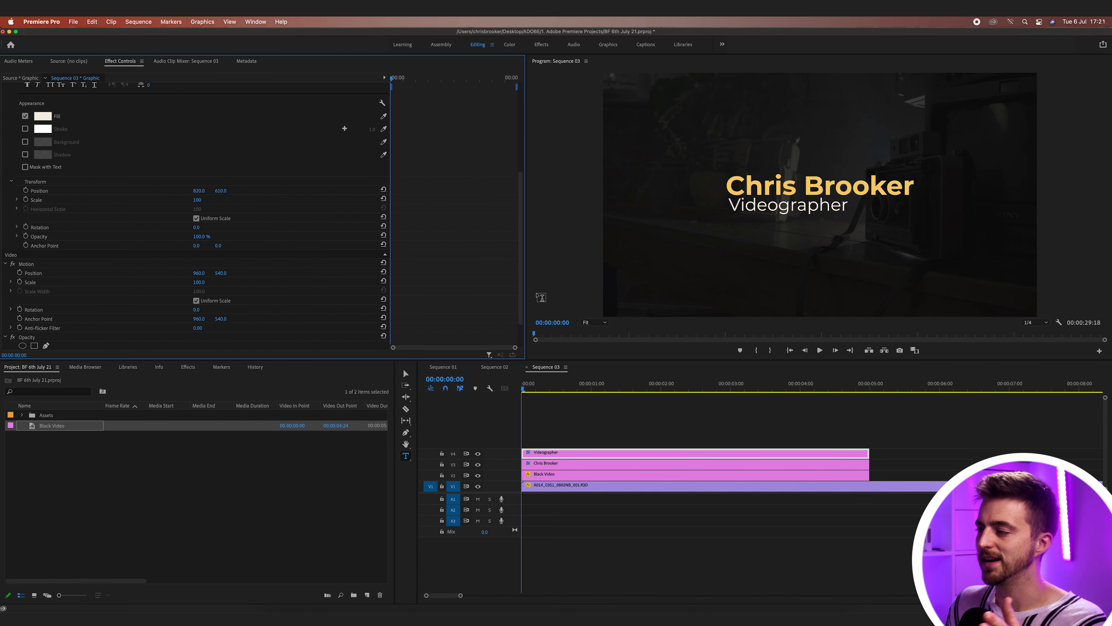
key(super+z)
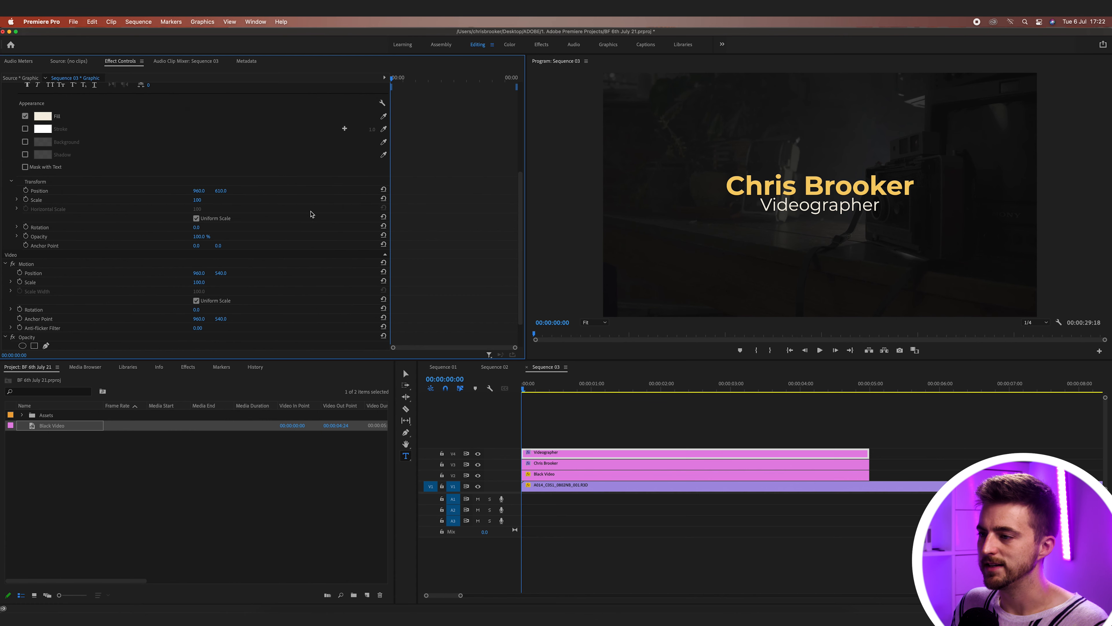
- Set Program monitor playback resolution to Full and play back the title fade-in
click(543, 409)
key(space)
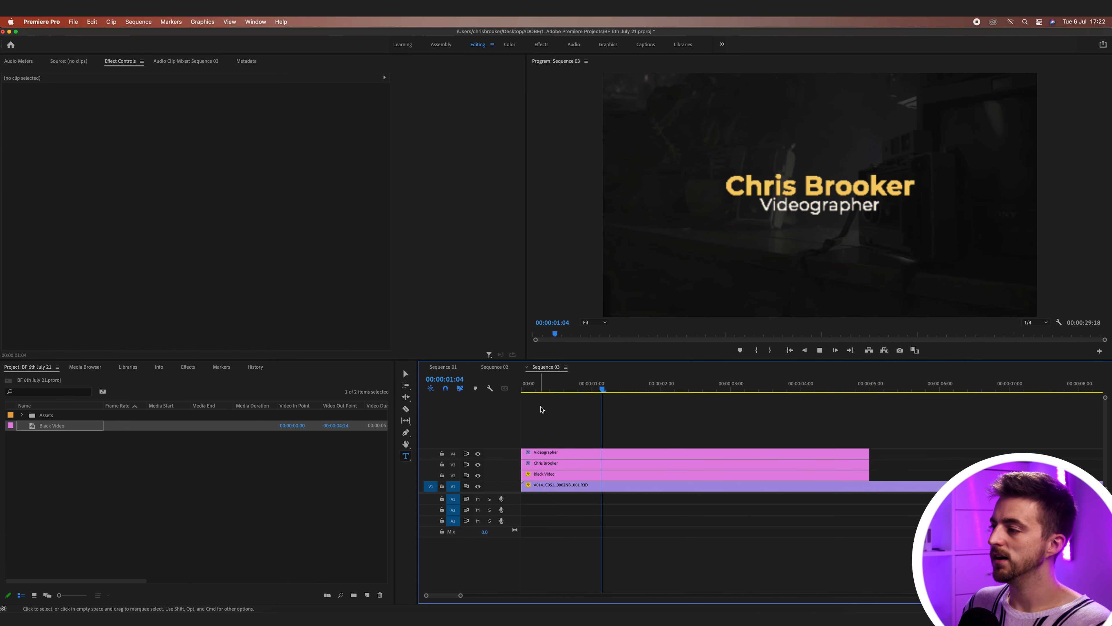
key(space)
click(1034, 324)
click(1039, 335)
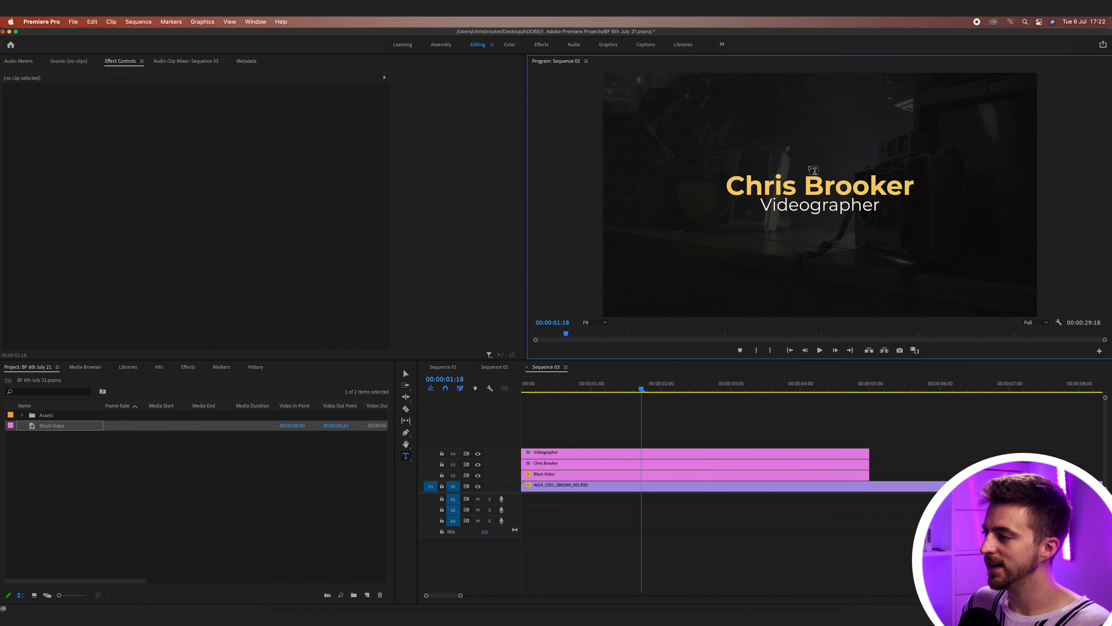
key(space)
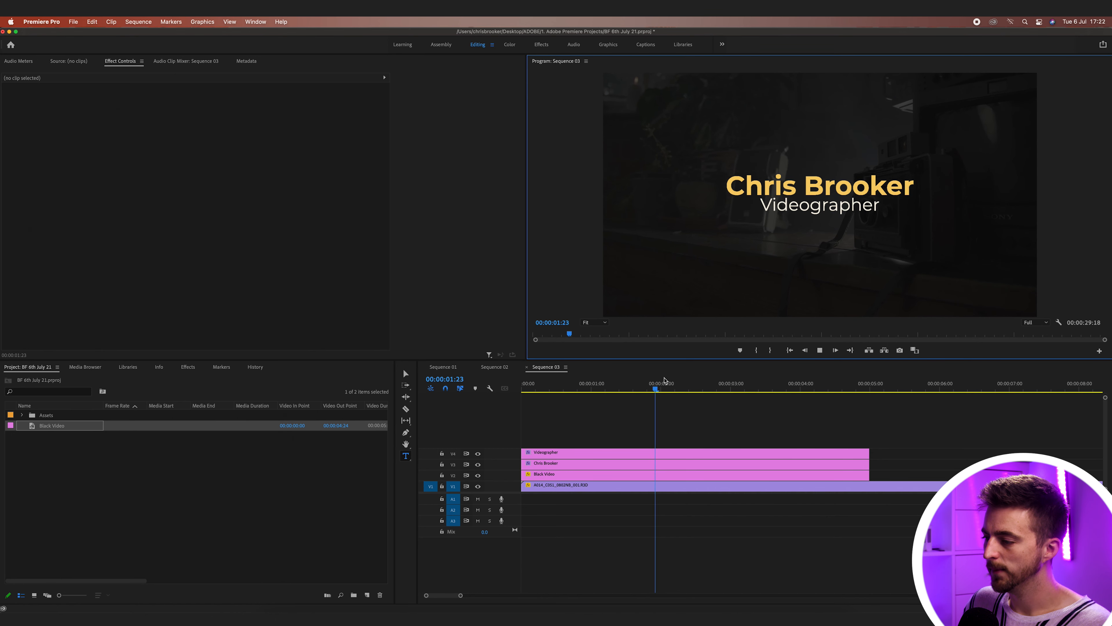
key(space)
drag(734, 390, 716, 391)
click(650, 474)
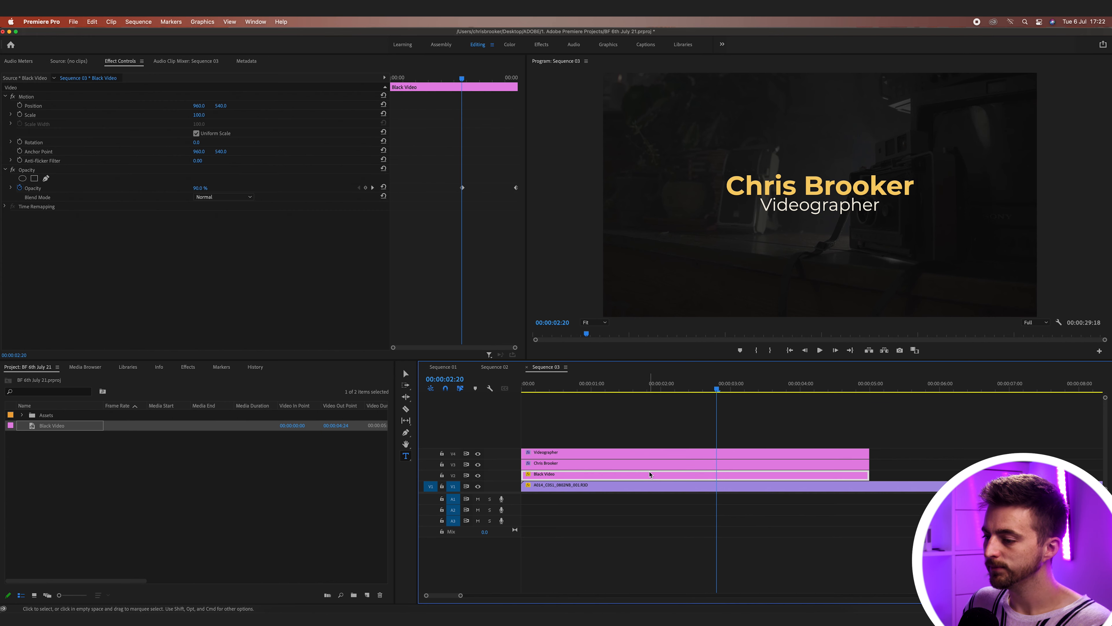
click(653, 464)
scroll(451, 272, down, 3)
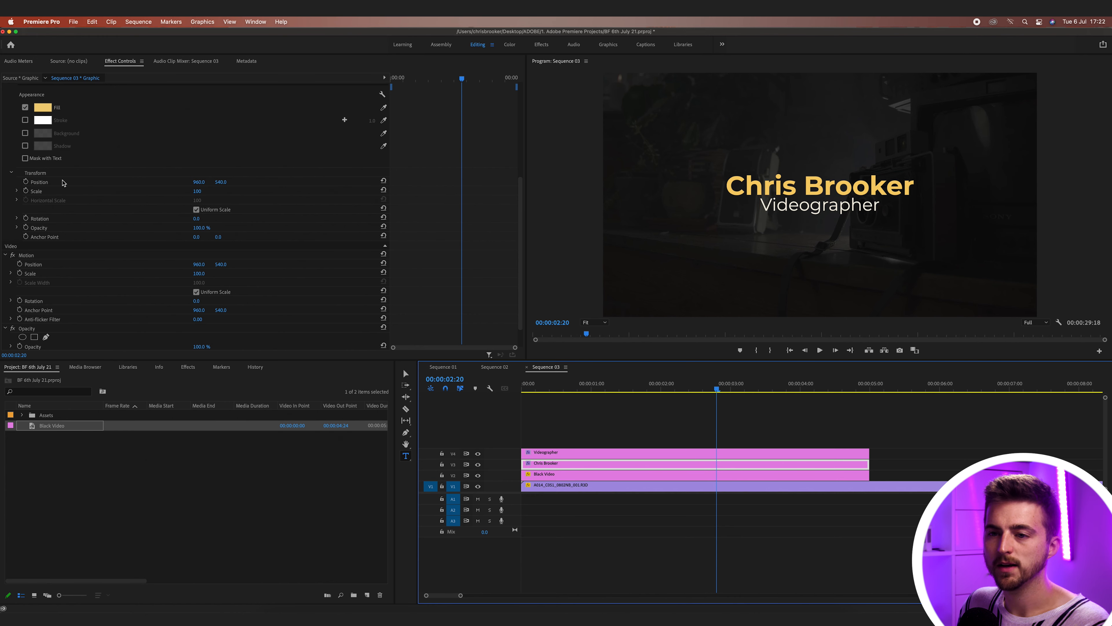
click(25, 182)
- Keyframe Videographer's position at 2:20, then move it to X 2156 at 00:00:04:00
click(657, 458)
scroll(440, 268, down, 5)
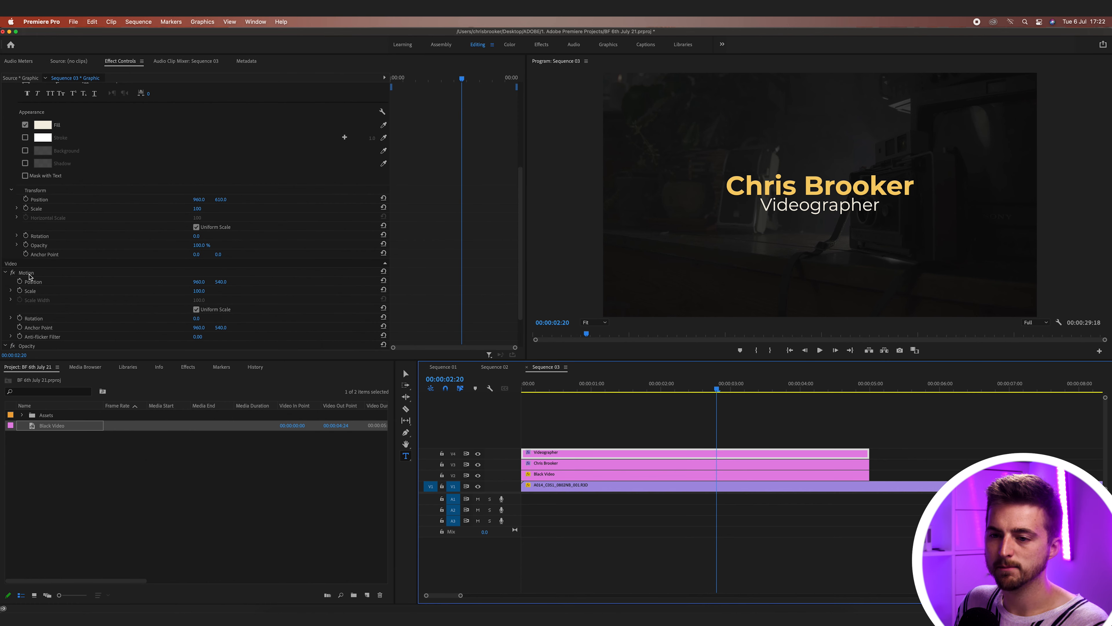
click(20, 282)
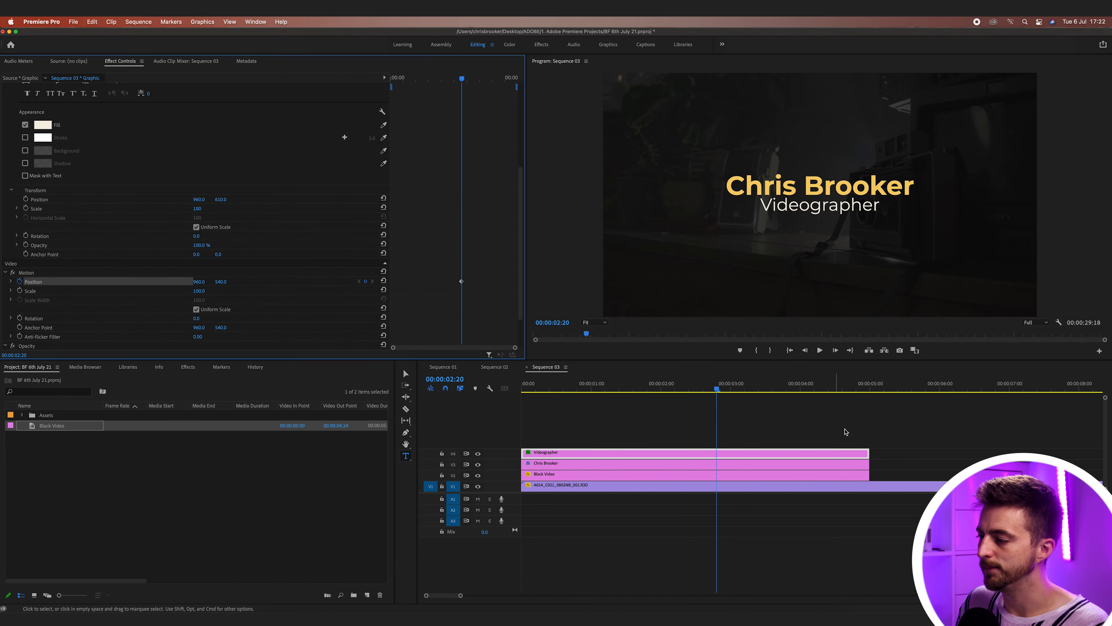
drag(718, 387, 801, 387)
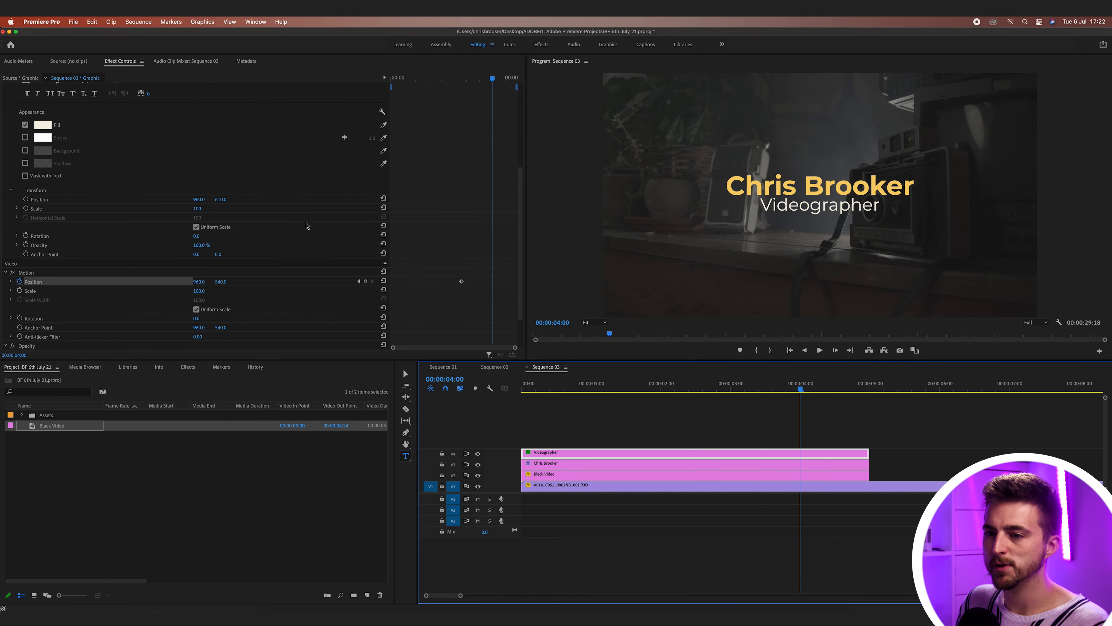
drag(197, 282, 718, 282)
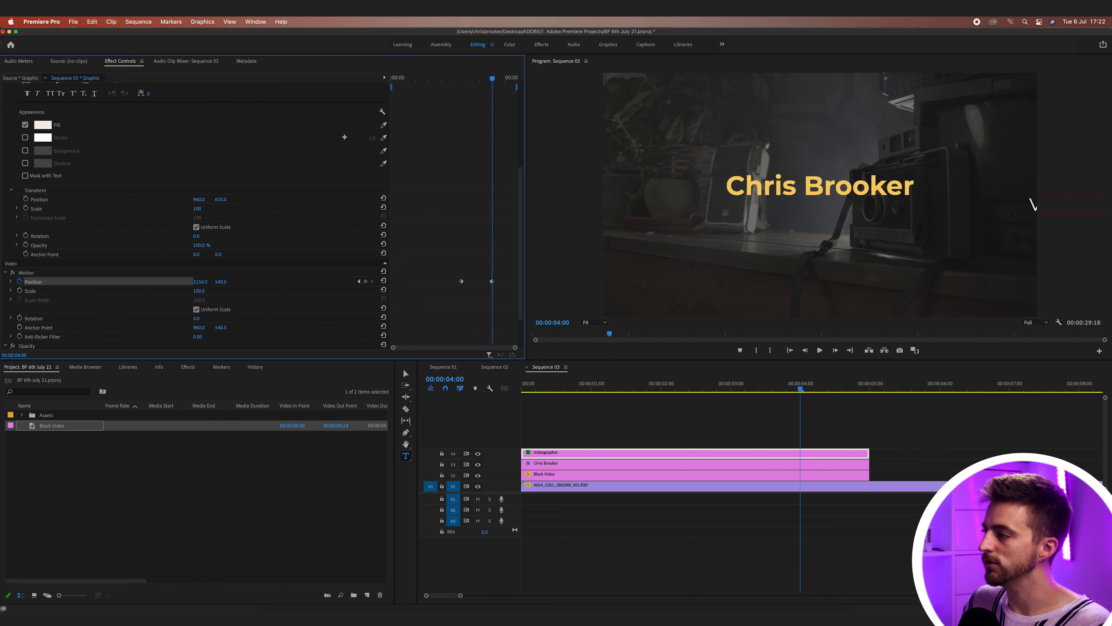
click(800, 466)
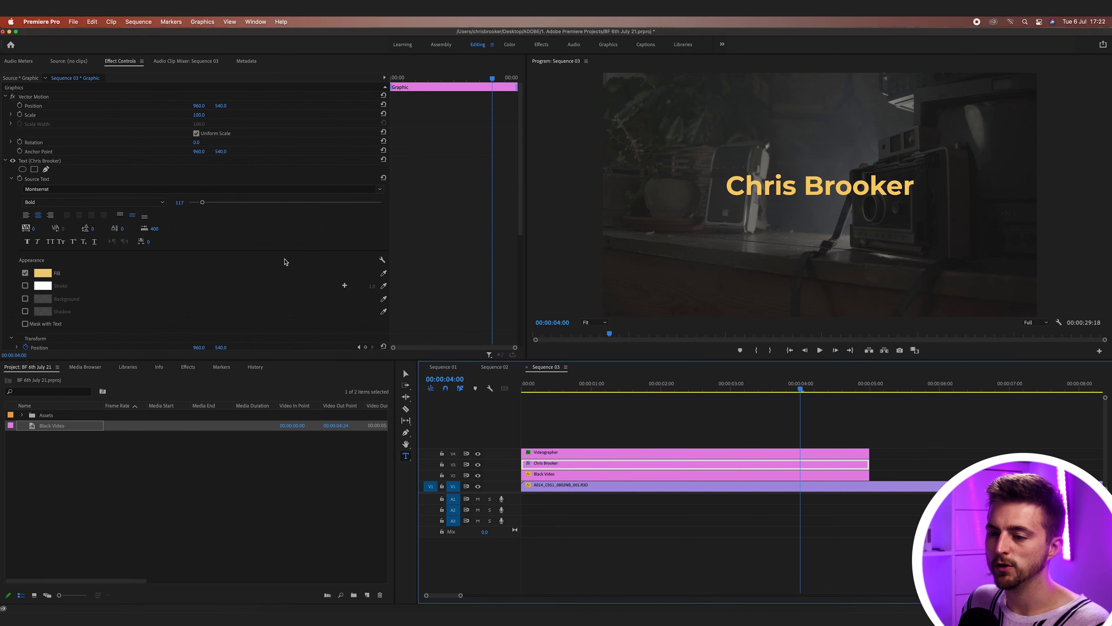
scroll(445, 304, down, 4)
drag(195, 270, 66, 269)
key(Home)
key(space)
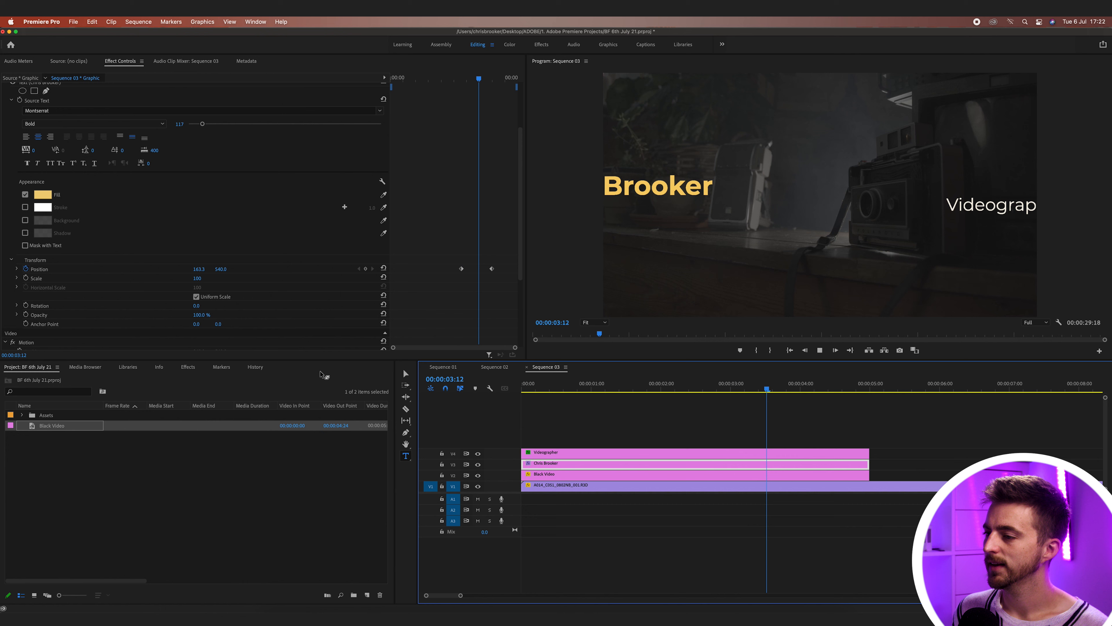
key(space)
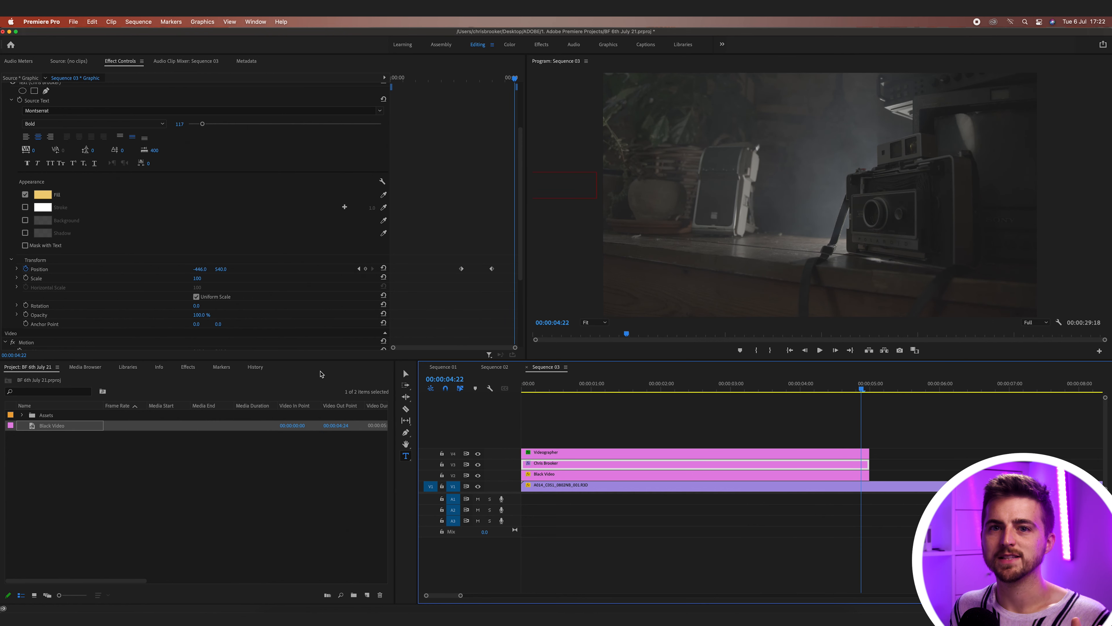
drag(508, 82, 482, 82)
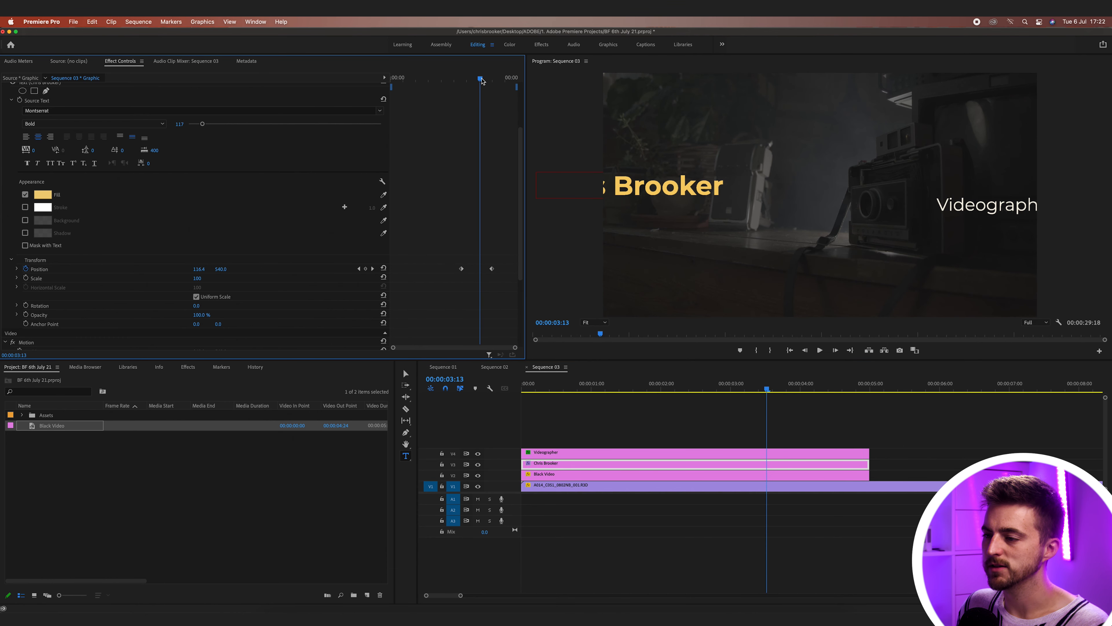
drag(492, 271, 479, 272)
- Move Videographer's exit Position keyframe to 00:00:03:13 and preview both titles' exits
click(736, 456)
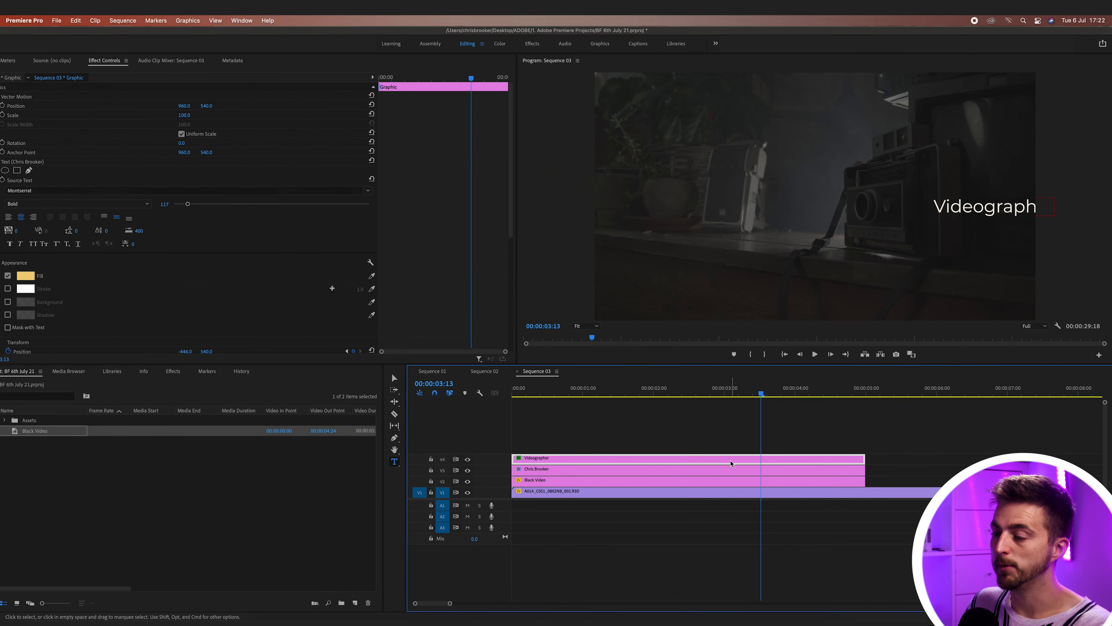
scroll(472, 263, down, 6)
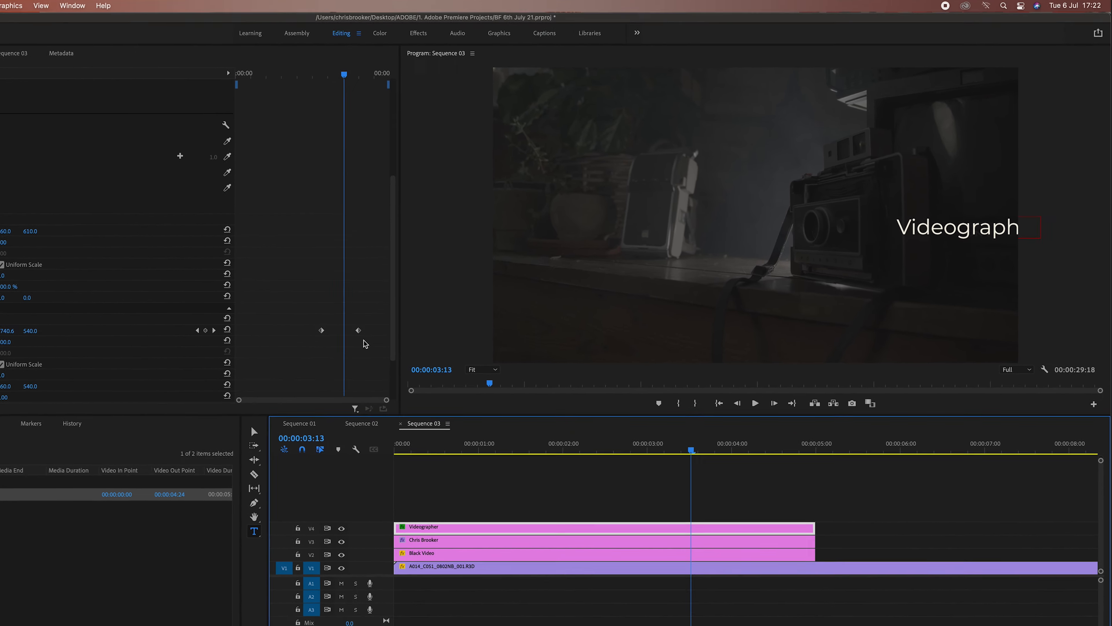
drag(358, 330, 344, 329)
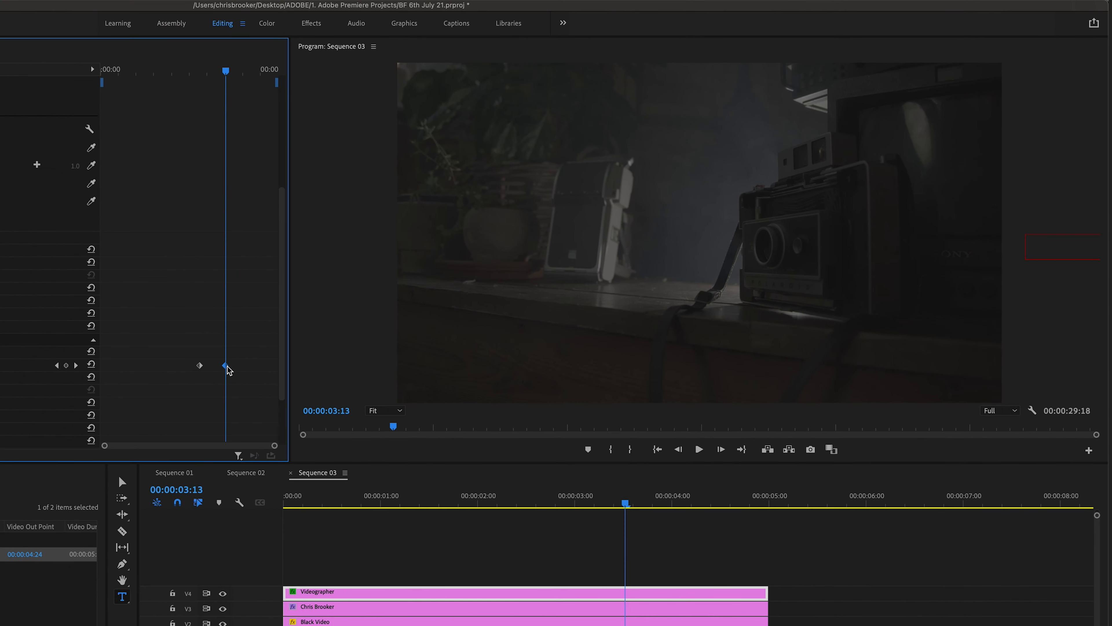
key(Home)
key(space)
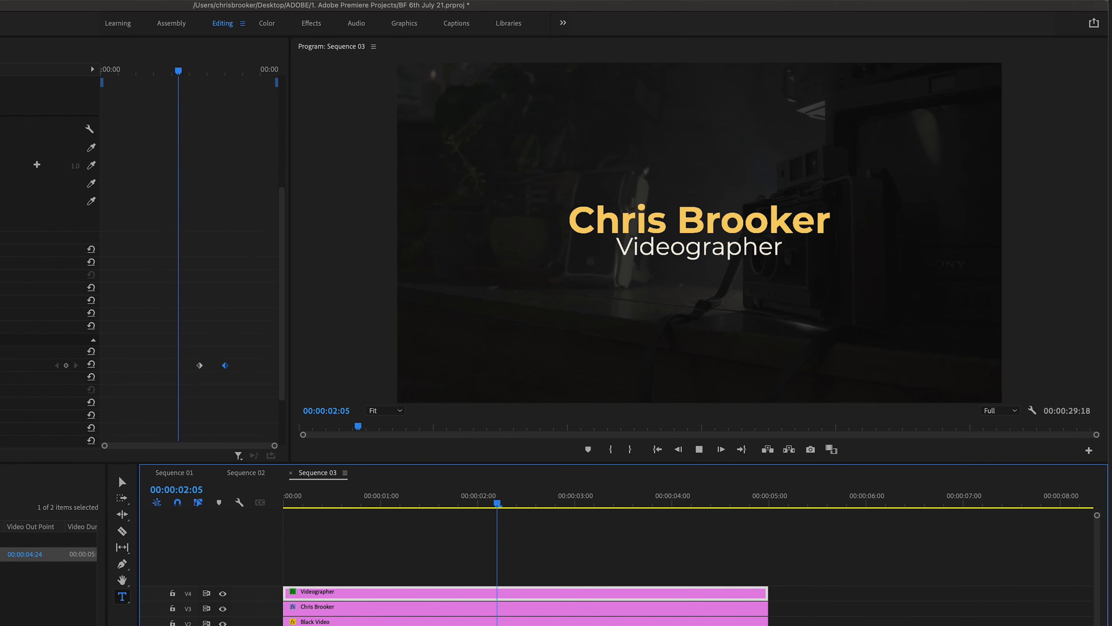
key(space)
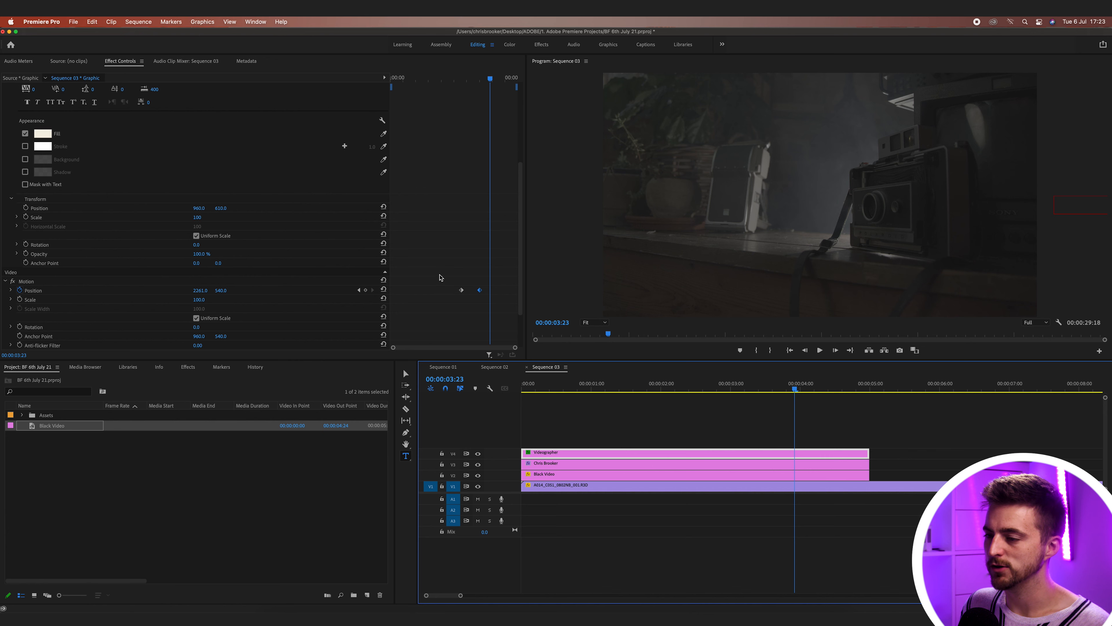
- Apply Ease Out temporal interpolation to Videographer's Position keyframes
drag(444, 273, 483, 298)
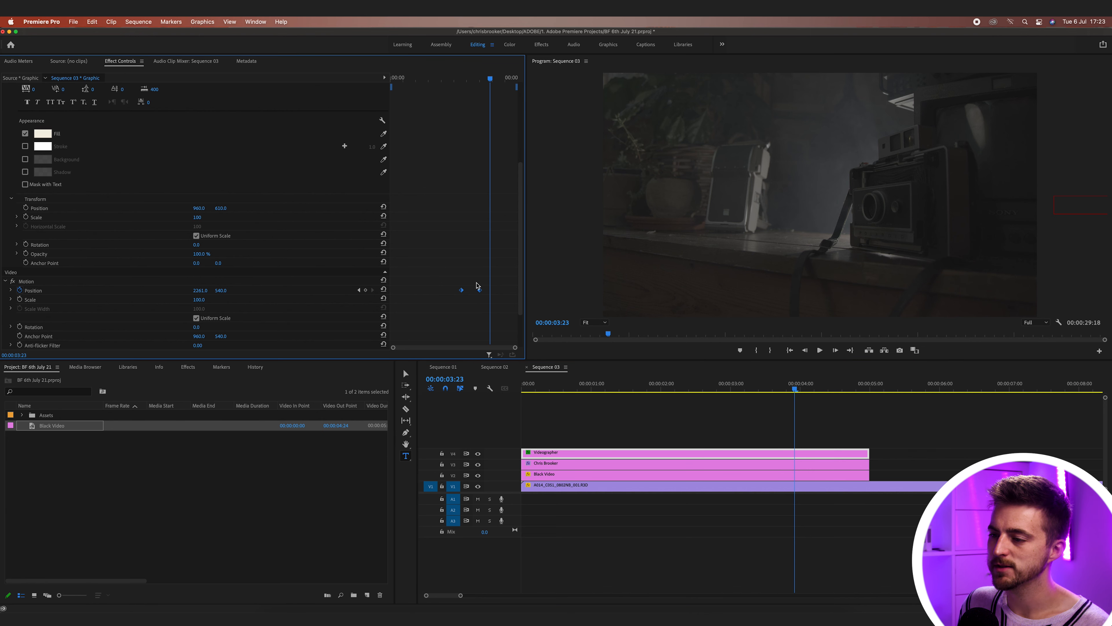
right_click(481, 292)
mouse_move(552, 373)
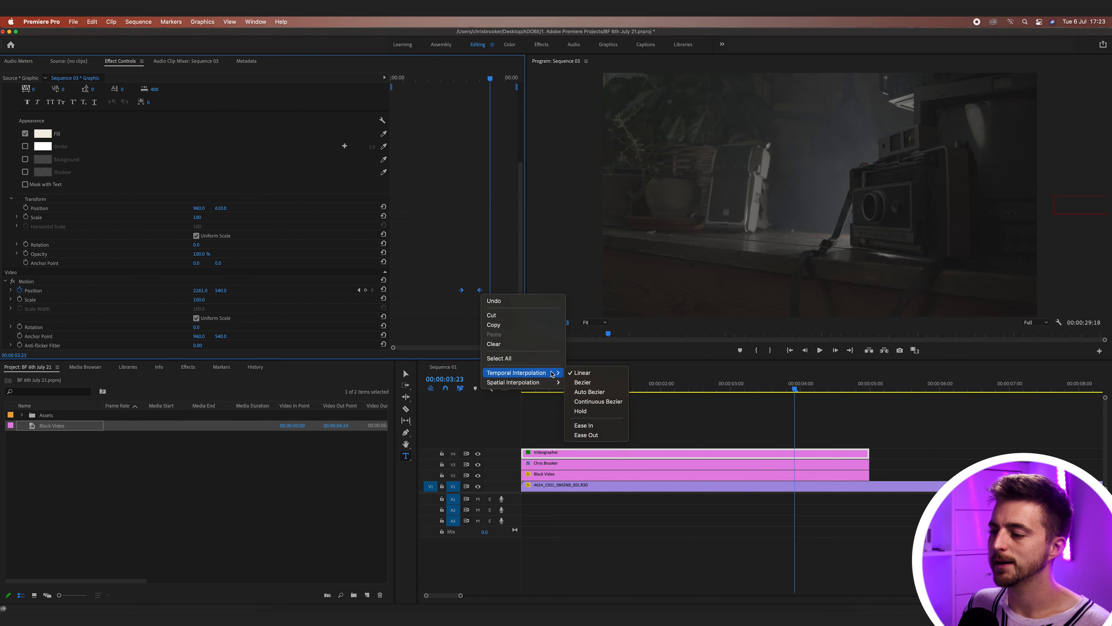
click(593, 435)
click(592, 463)
scroll(477, 304, down, 2)
scroll(478, 304, down, 3)
drag(492, 263, 448, 241)
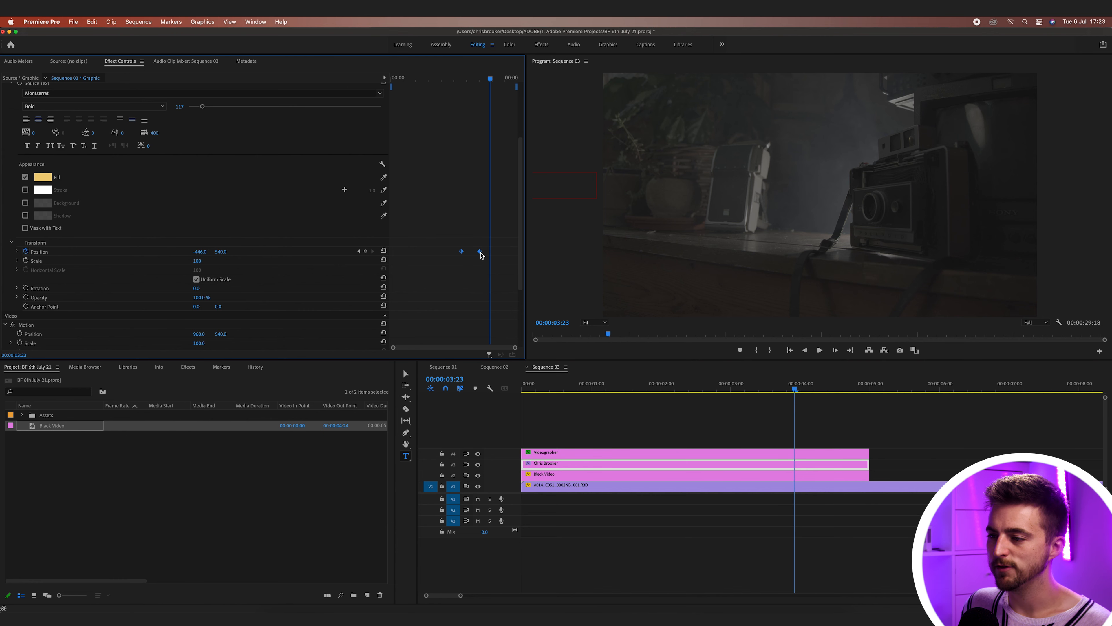
right_click(480, 252)
mouse_move(529, 336)
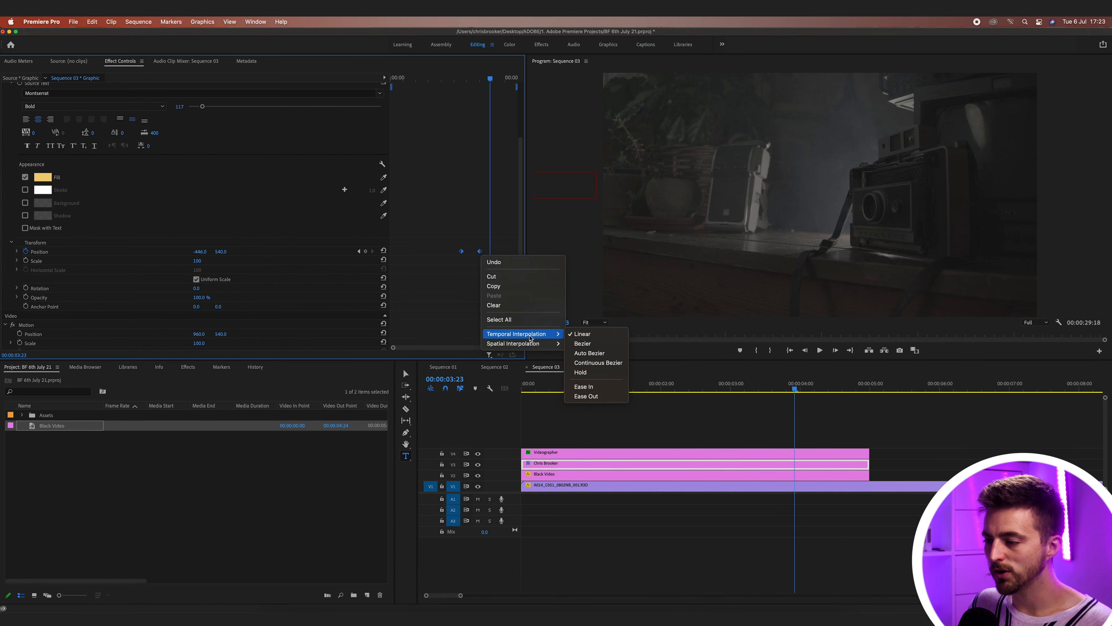
click(586, 396)
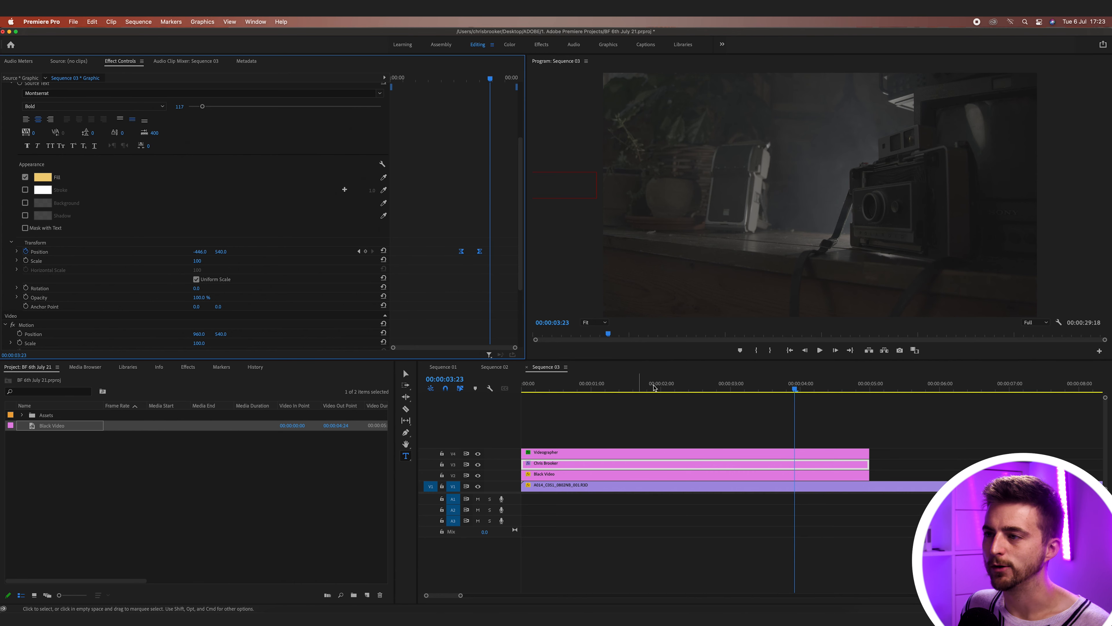
drag(475, 77, 449, 78)
key(space)
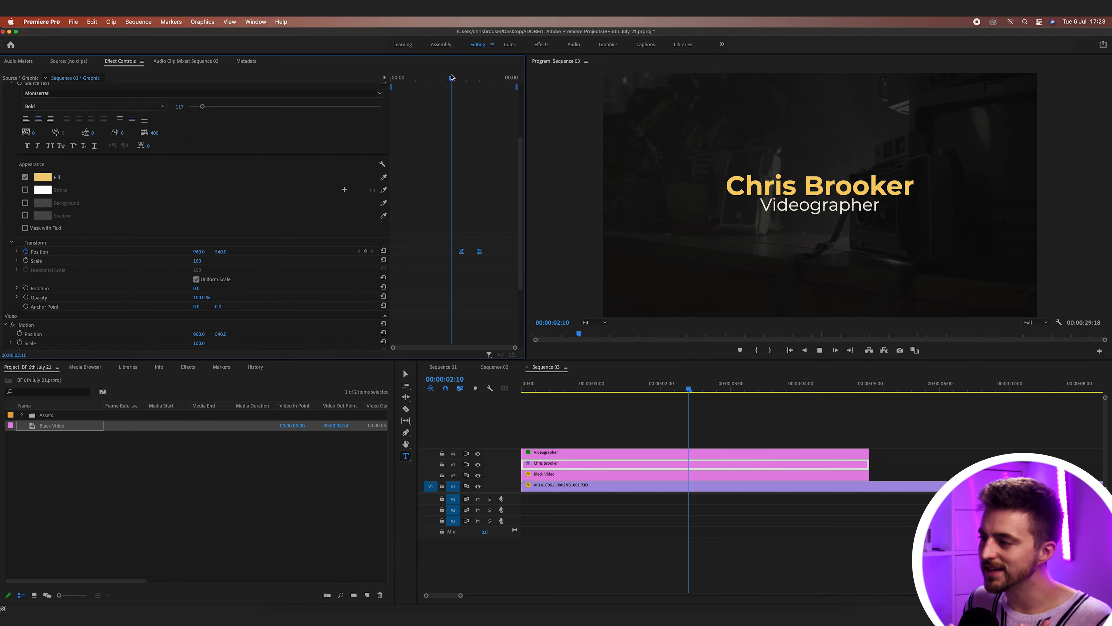
key(space)
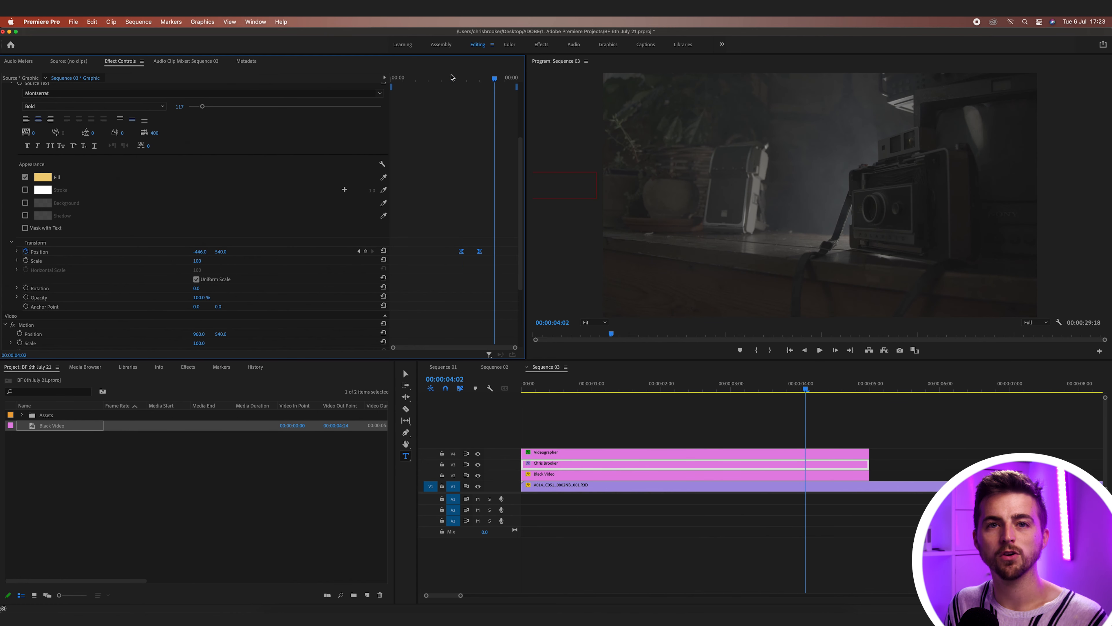
key(Home)
key(space)
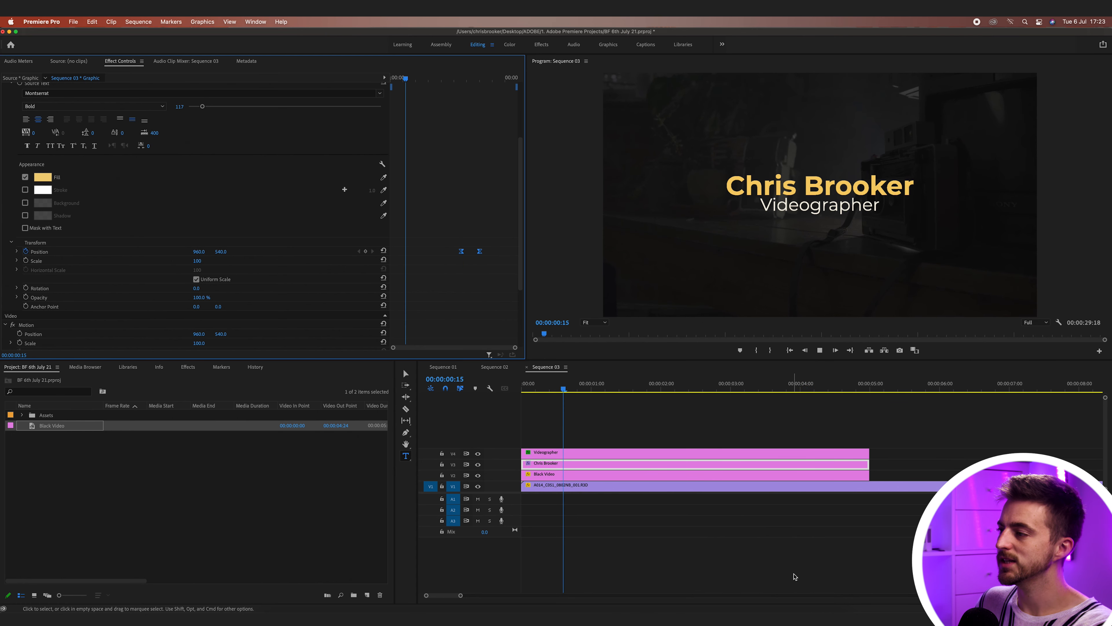